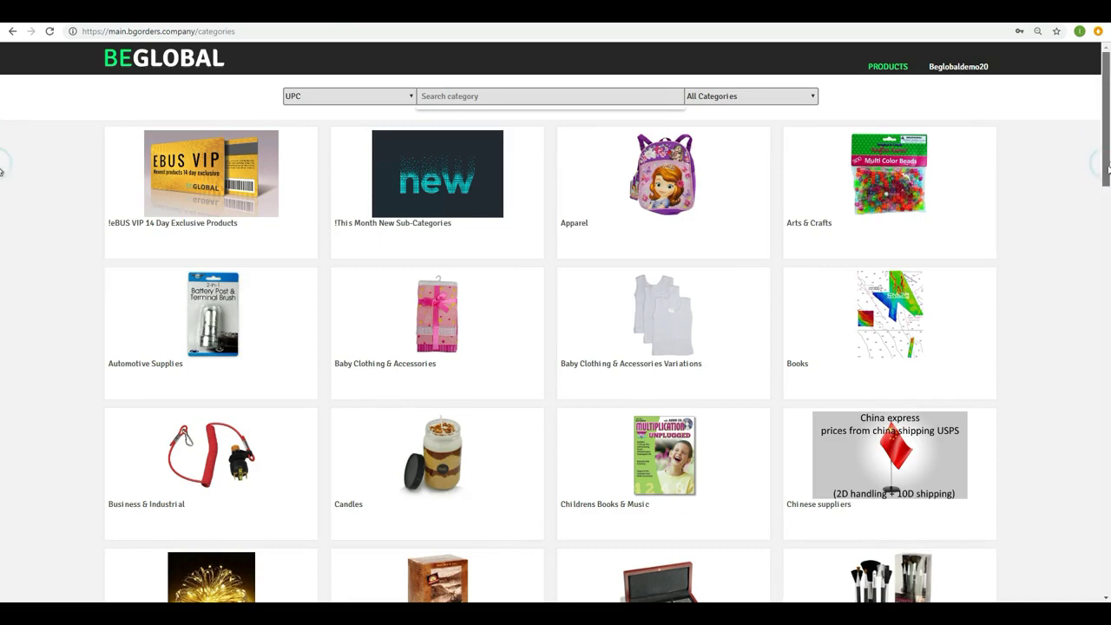
# Switch to the Beglobal Monitor dashboard, close the Critical Info warning, and open the quick start guide
pyautogui.scroll(-1, 1107, 169)
pyautogui.scroll(1, 461, 70)
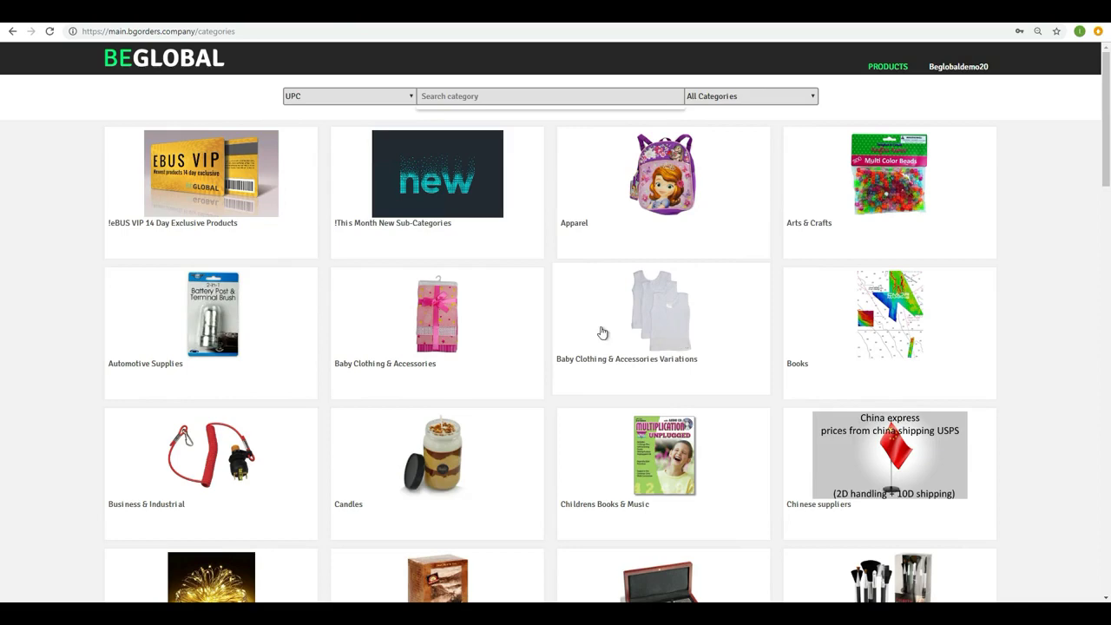
pyautogui.click(222, 19)
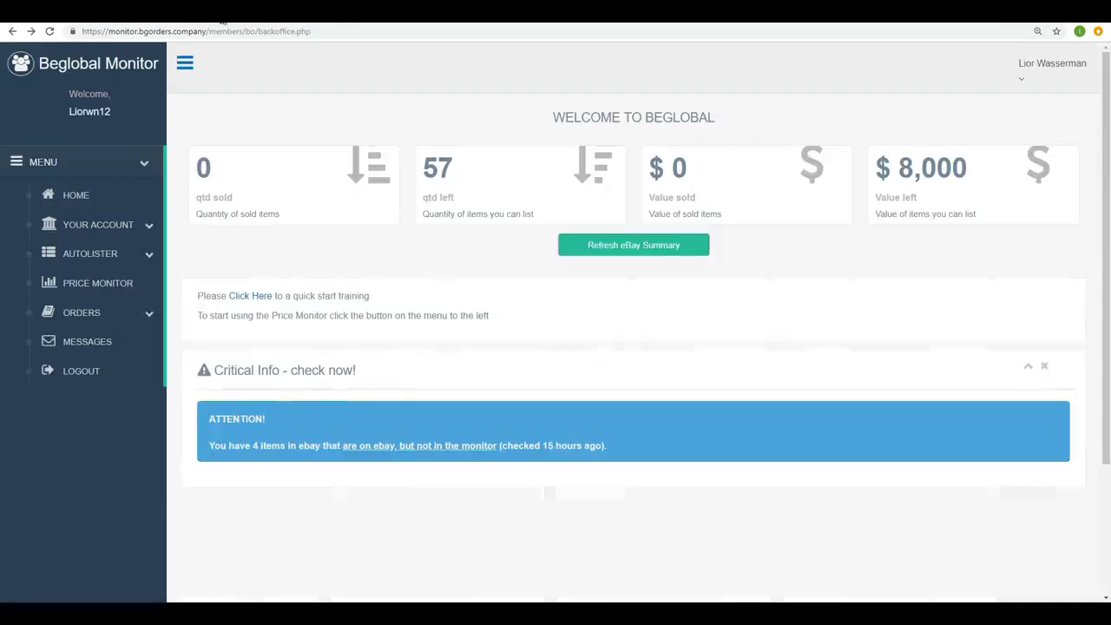
pyautogui.click(1045, 366)
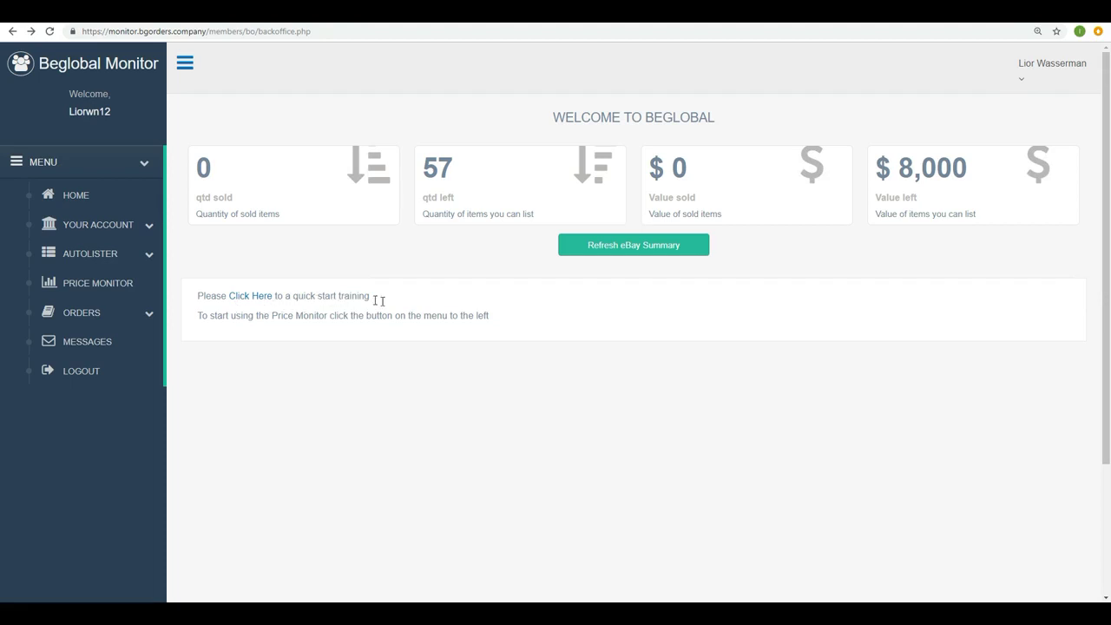
pyautogui.click(258, 298)
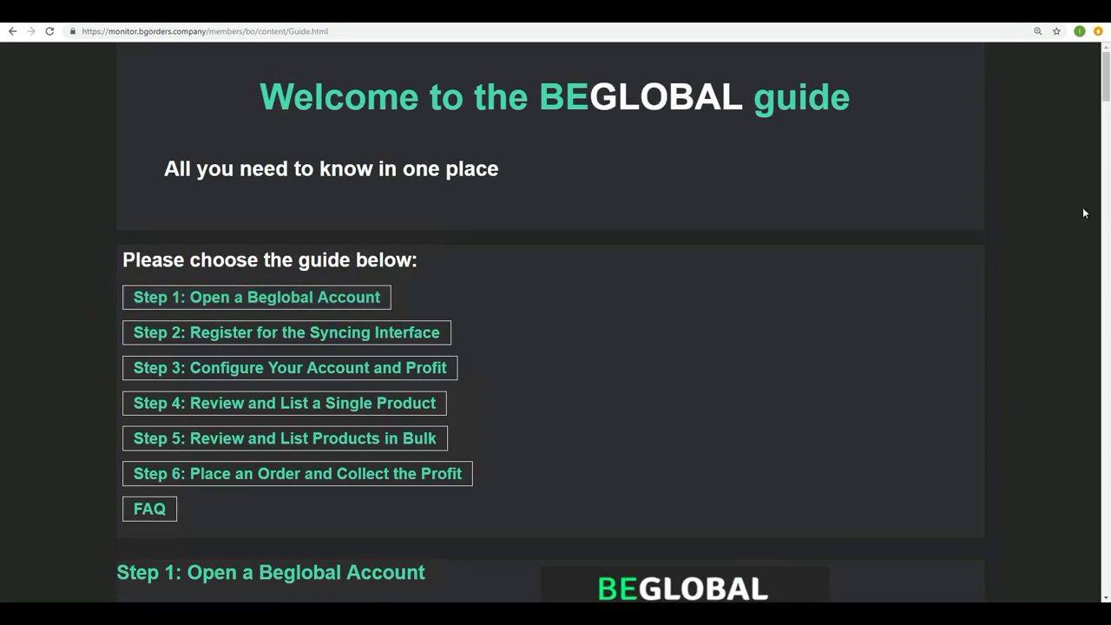
# Read through the quick start guide's Steps 2 and 3, up to the lister configuration
pyautogui.moveTo(1106, 94); pyautogui.dragTo(1094, 191)
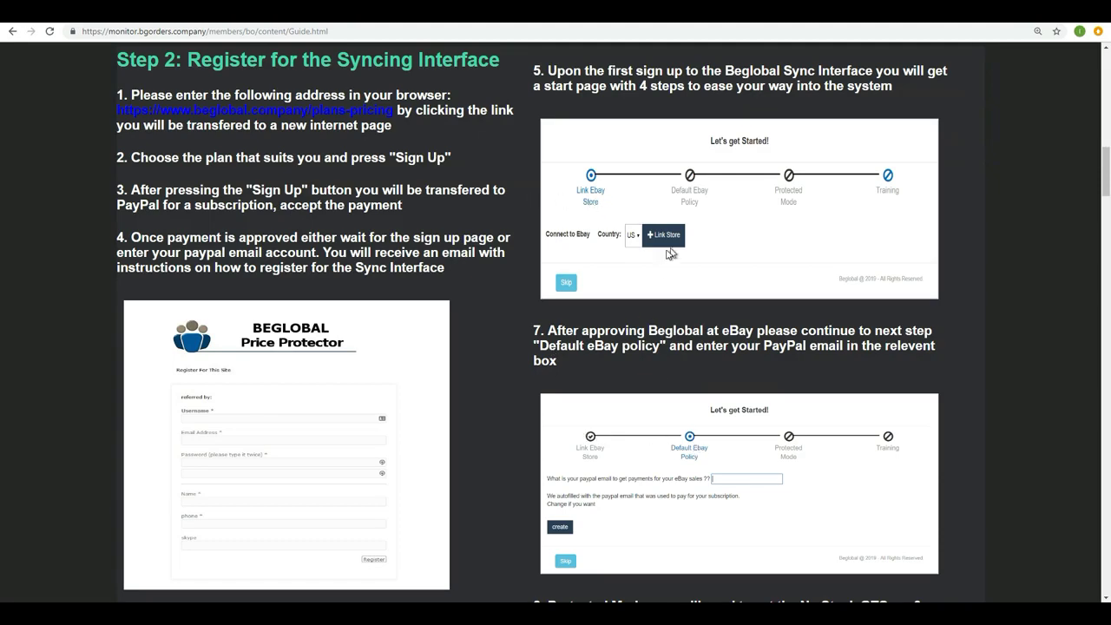
pyautogui.scroll(-5, 410, 357)
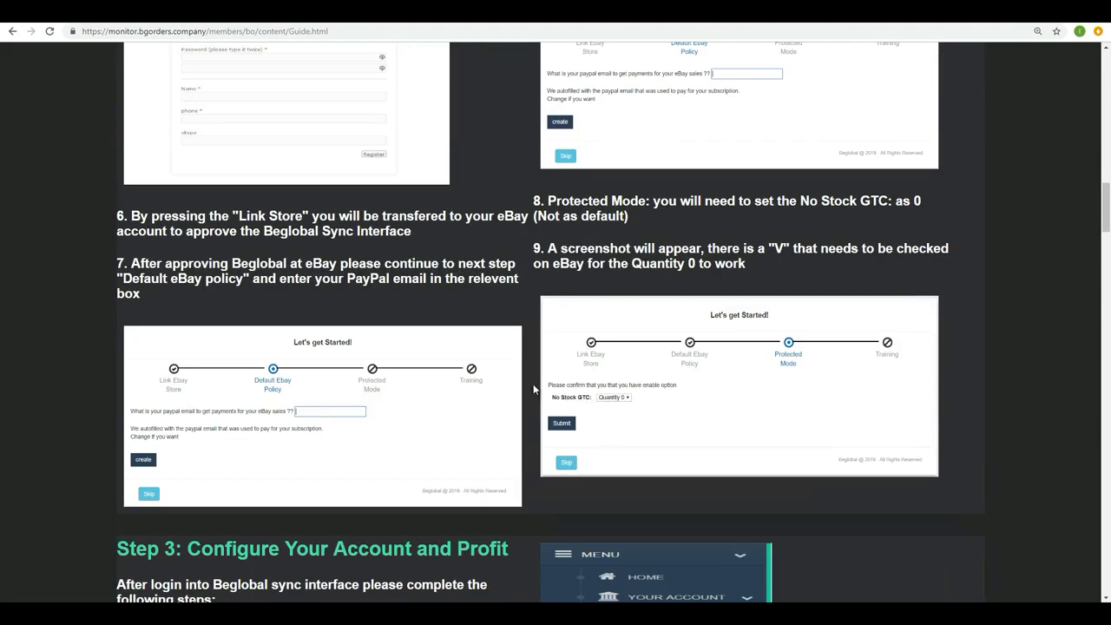
pyautogui.scroll(-2, 422, 382)
pyautogui.scroll(-2, 426, 376)
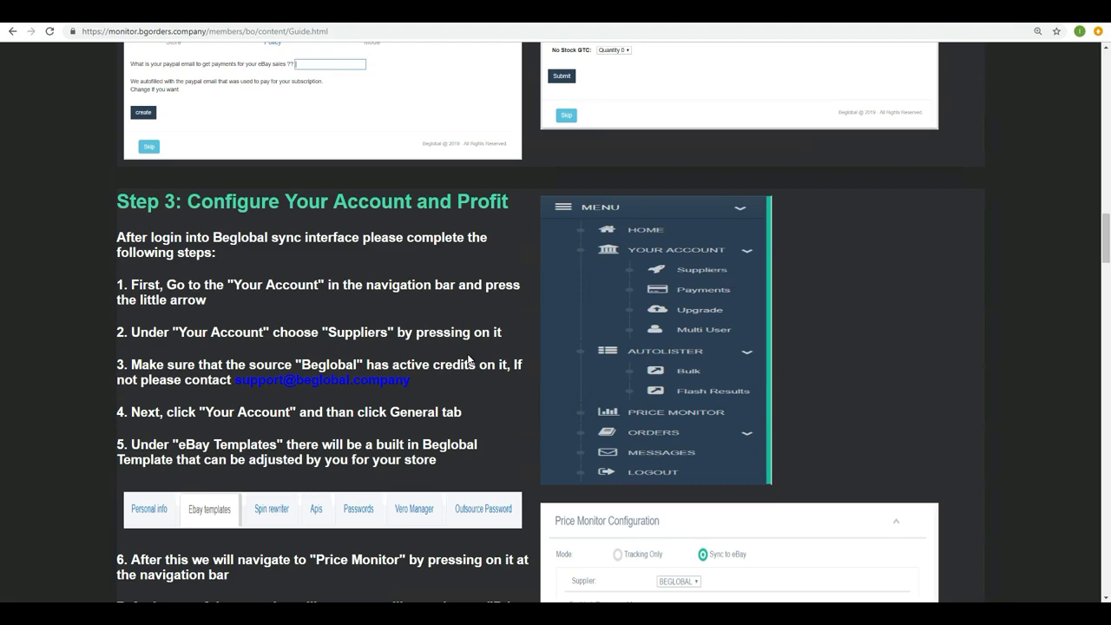
pyautogui.scroll(-2, 497, 337)
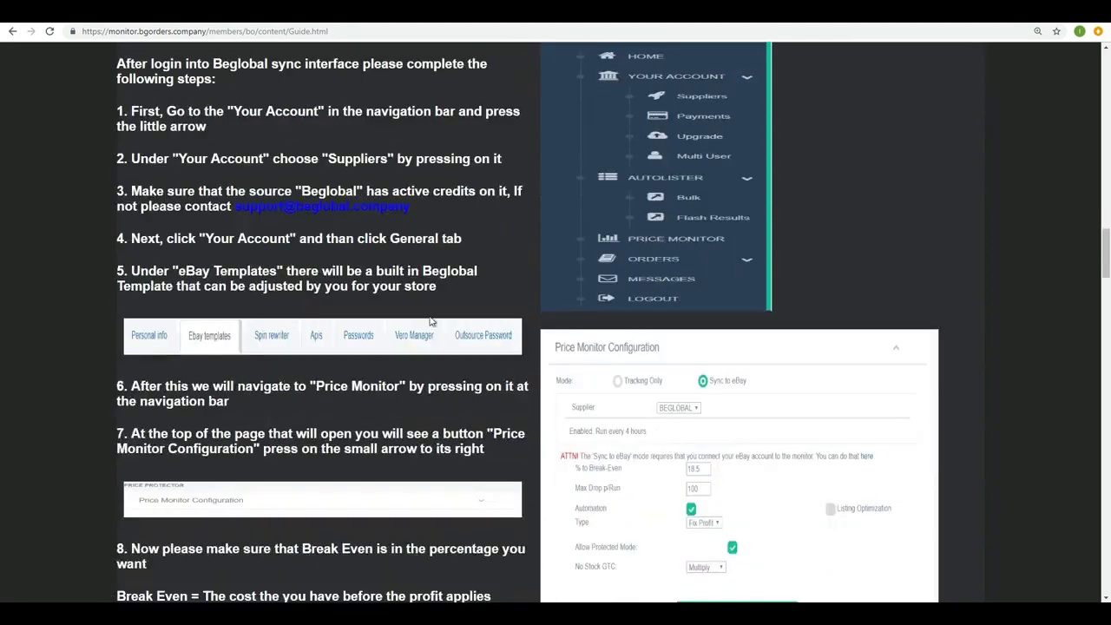
pyautogui.scroll(-1, 459, 323)
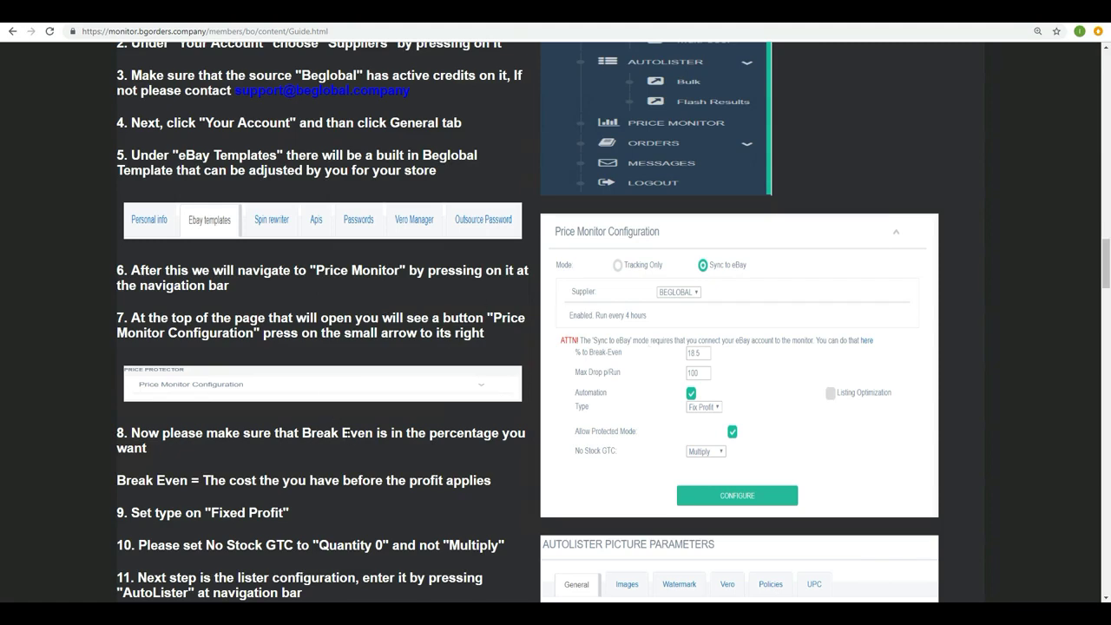
pyautogui.scroll(-1, 556, 330)
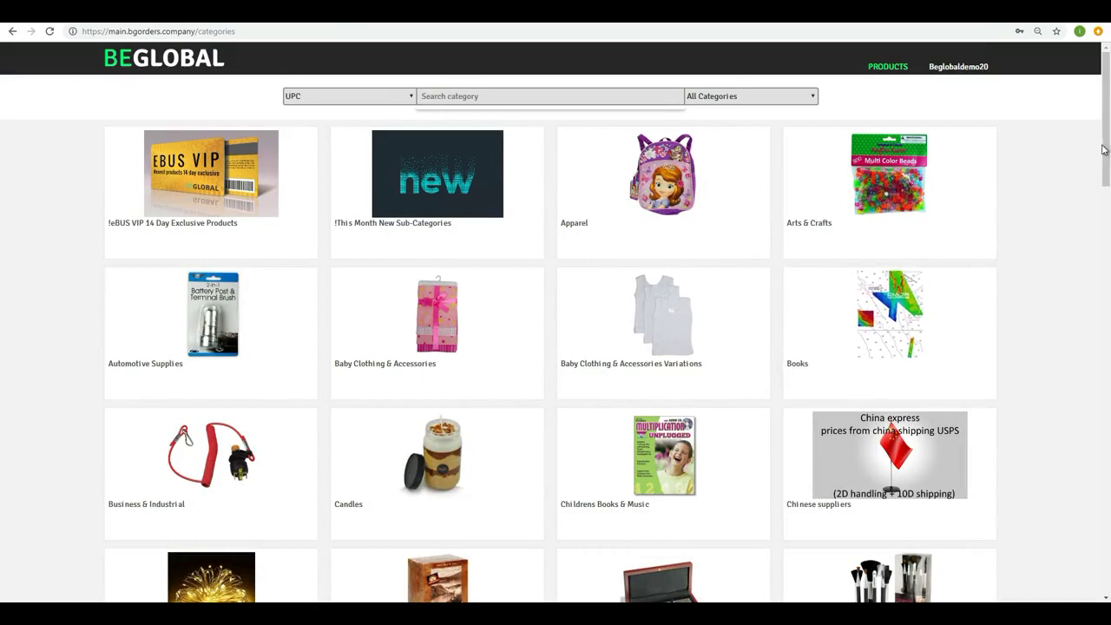
# Open the Baby Clothing & Accessories category, browse its subcategories, and choose Baby Gift Box
pyautogui.moveTo(1106, 156); pyautogui.dragTo(770, 214)
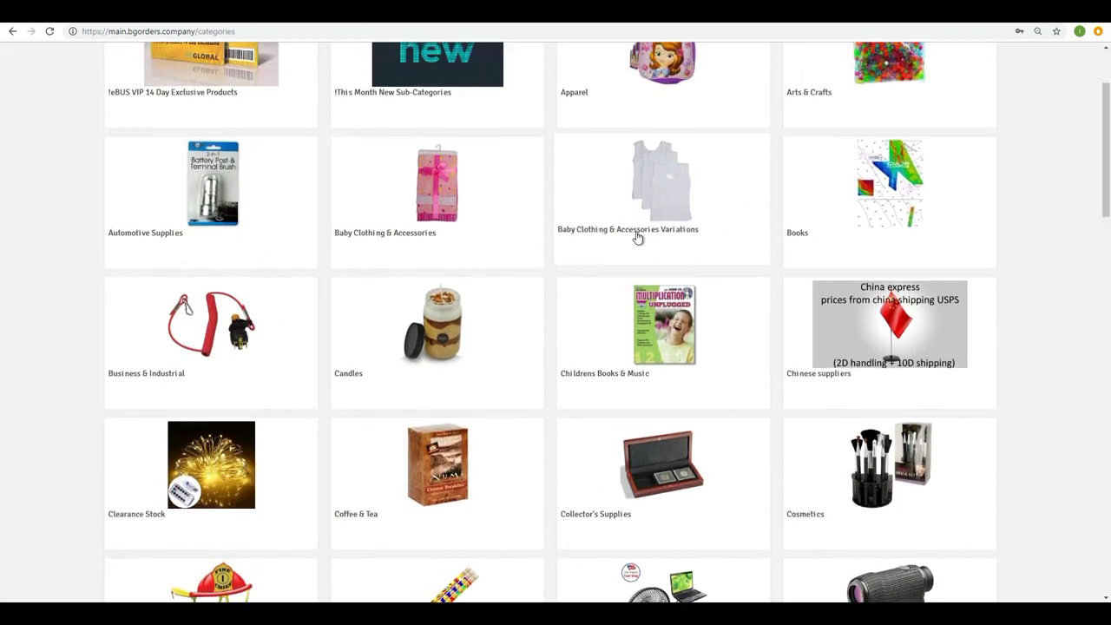
pyautogui.click(385, 233)
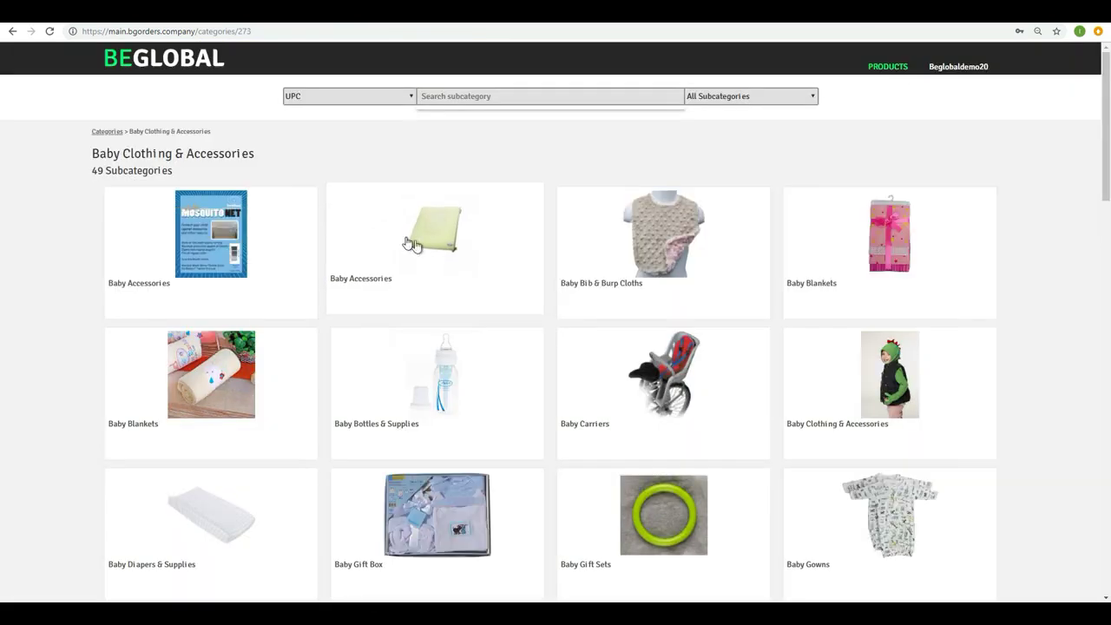
pyautogui.scroll(-2, 438, 258)
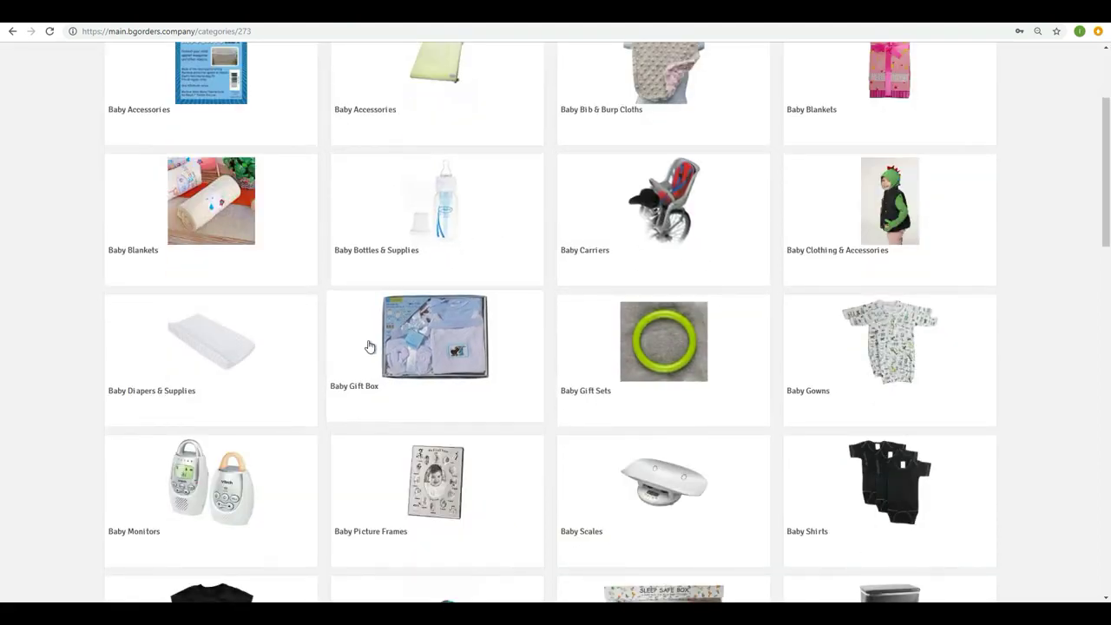
pyautogui.scroll(2, 422, 356)
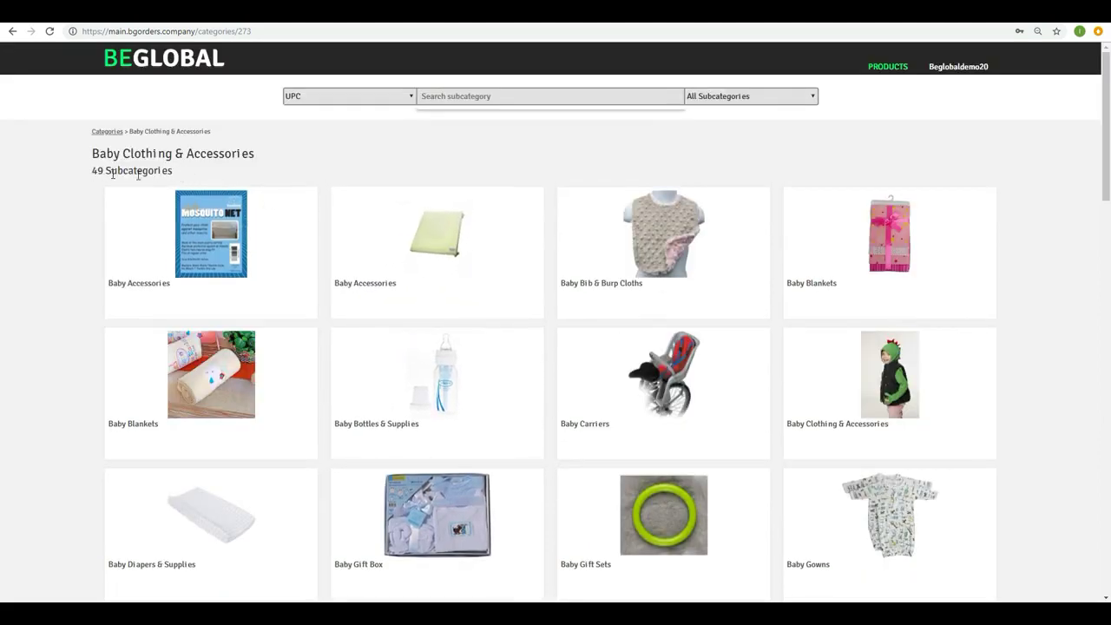
pyautogui.scroll(-1, 461, 303)
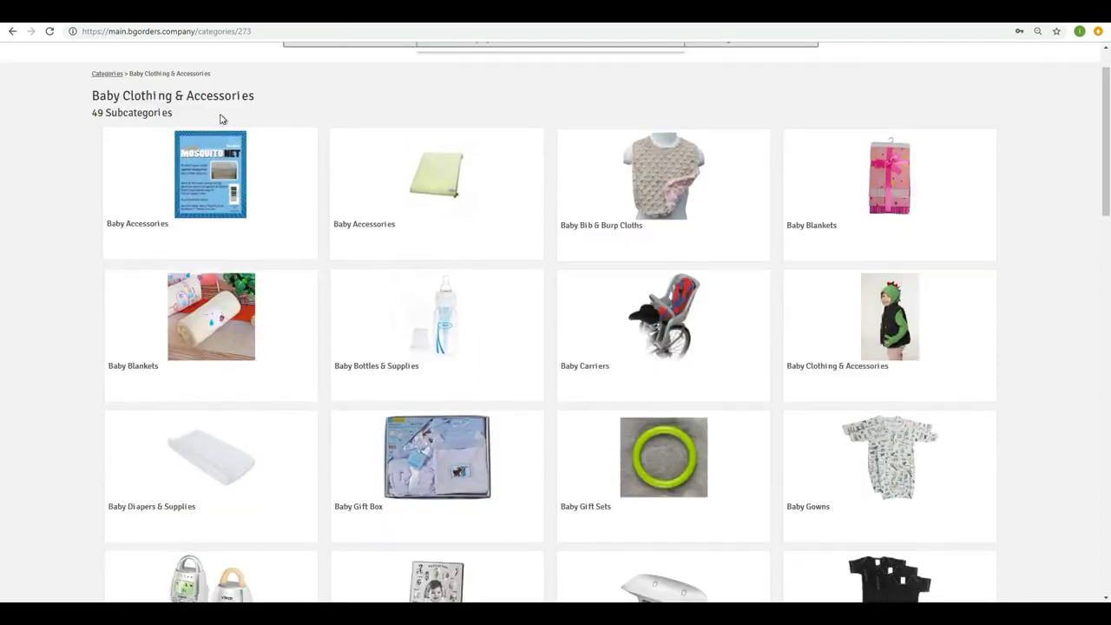
pyautogui.click(445, 455)
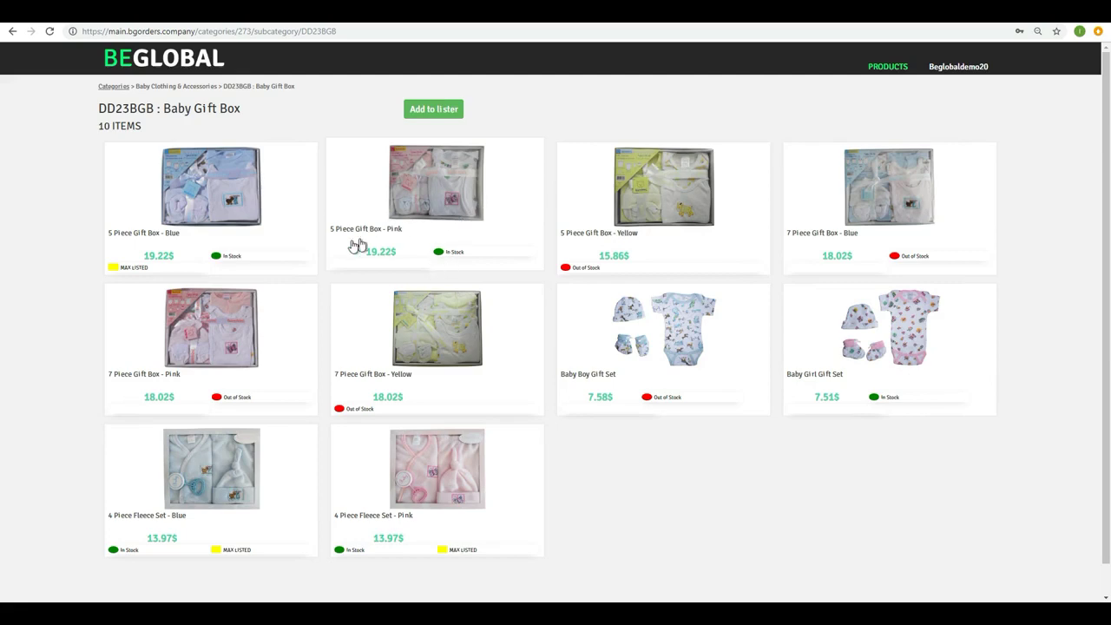
# Open the 5 Piece Gift Box - Pink item from the Baby Gift Box items
pyautogui.click(449, 190)
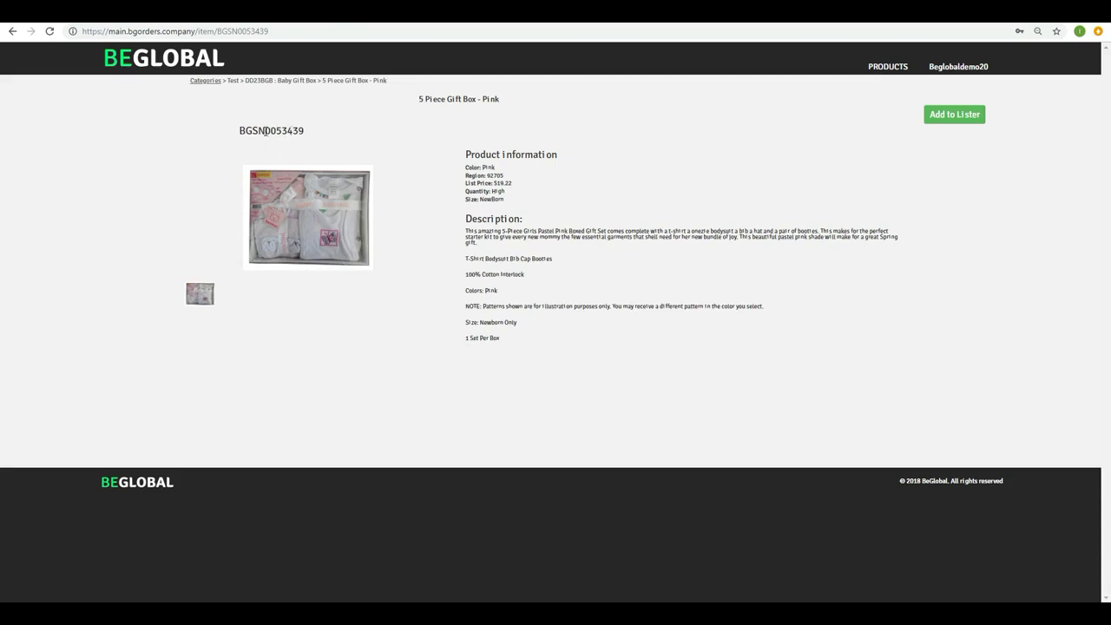
# Point out the item's SKU and 19.22 list price, then send it to the Autolister
pyautogui.moveTo(267, 130); pyautogui.dragTo(302, 131)
pyautogui.click(297, 130)
pyautogui.moveTo(512, 183); pyautogui.dragTo(498, 183)
pyautogui.click(521, 186)
pyautogui.click(937, 124)
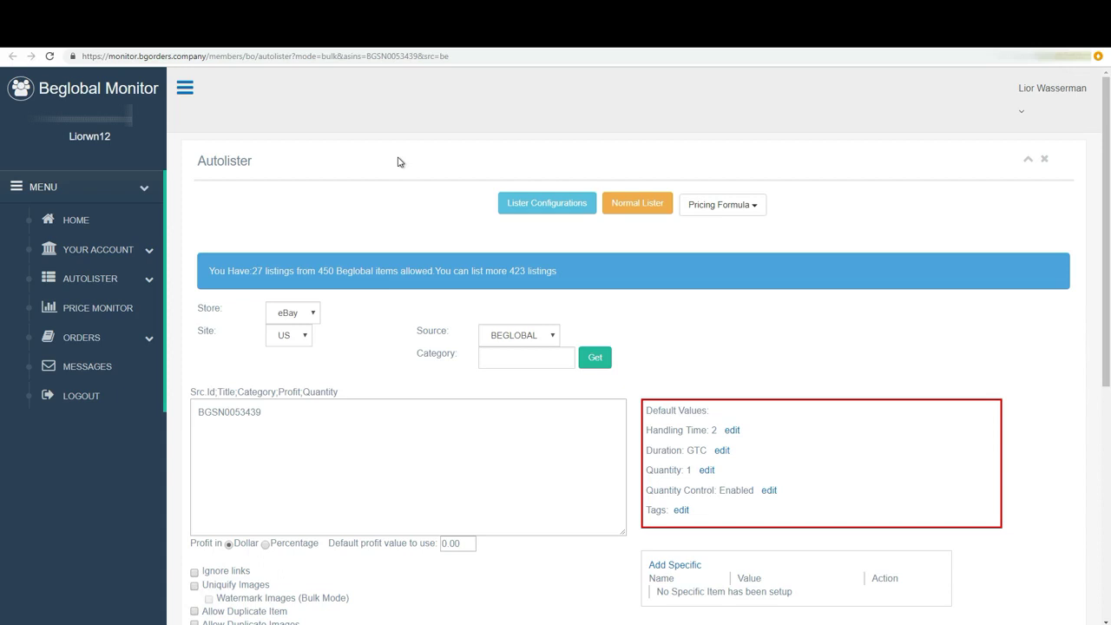
# Scroll the Autolister to review the default settings for item BGSN0053439
pyautogui.scroll(-1, 398, 163)
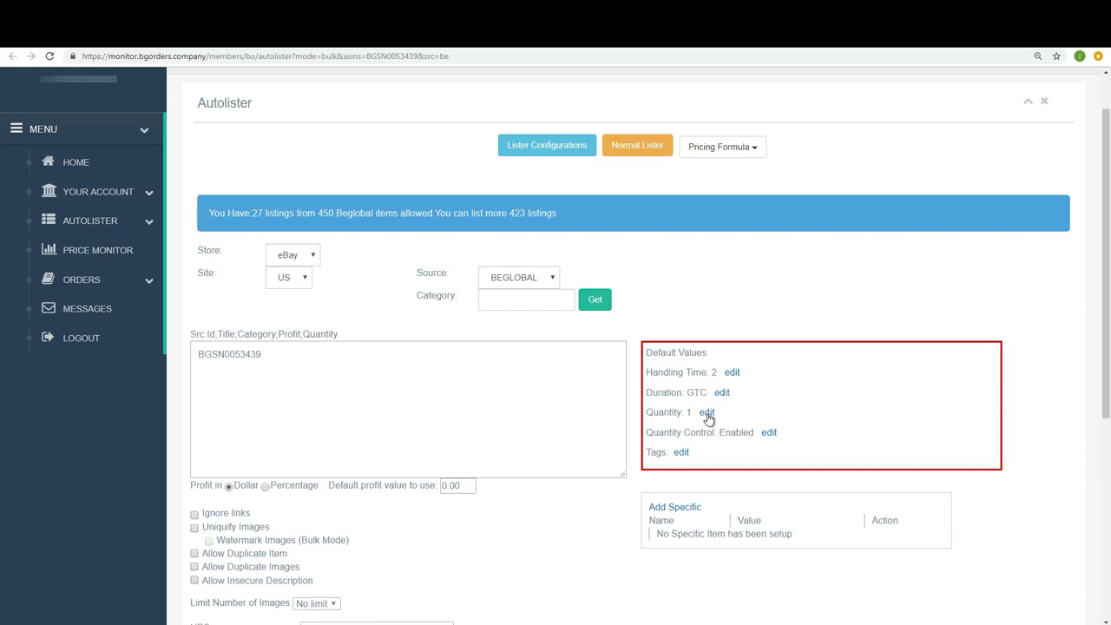
# Change the Autolister default quantity from 1 to 2 and save it
pyautogui.click(706, 415)
pyautogui.moveTo(692, 417); pyautogui.dragTo(670, 416)
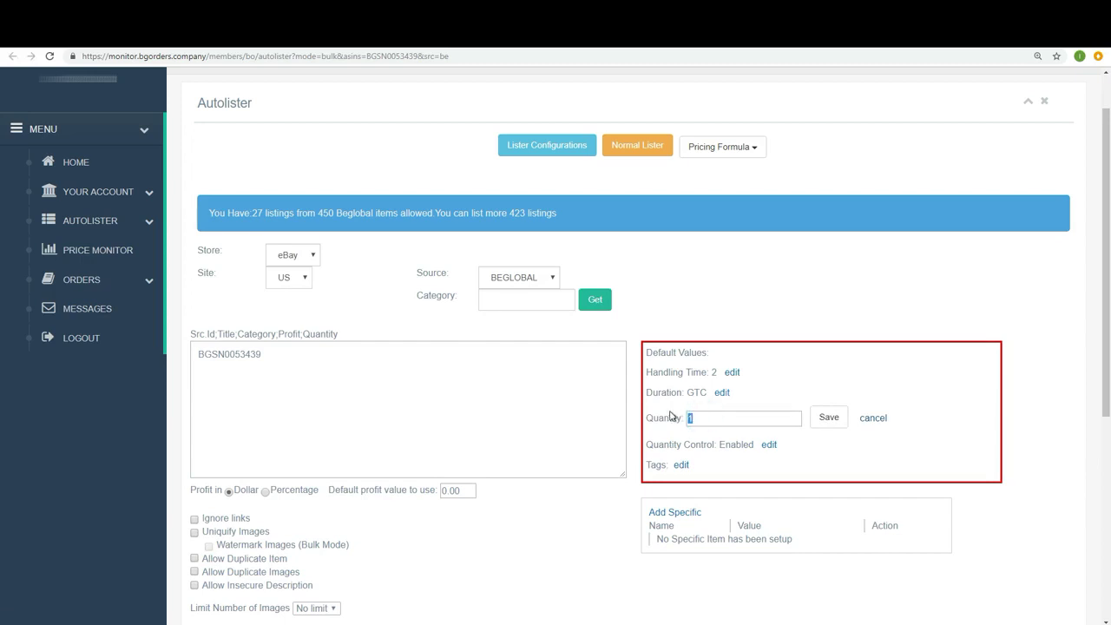
pyautogui.click(827, 424)
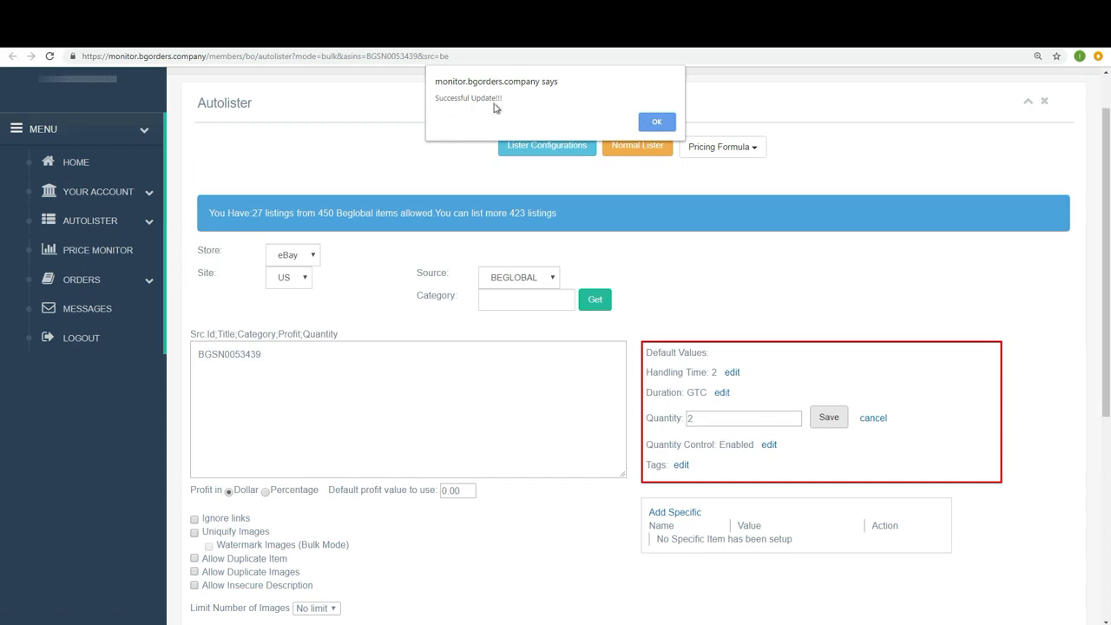
pyautogui.click(660, 123)
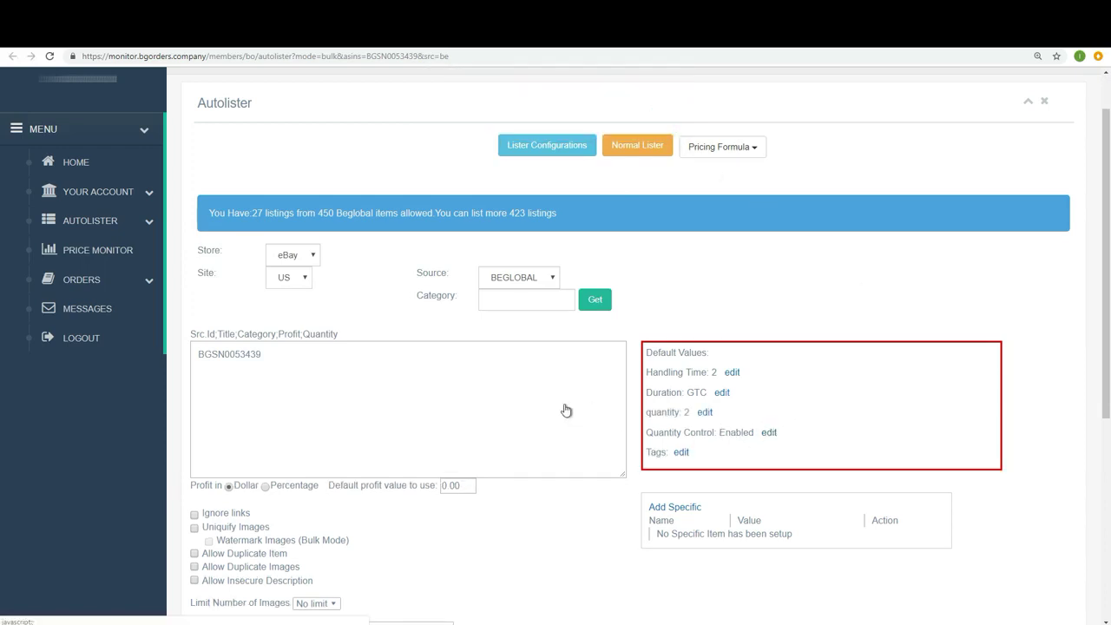
pyautogui.scroll(-1, 371, 383)
# Replace the 0.00 default profit value with 3 and review the remaining form settings
pyautogui.scroll(-1, 372, 382)
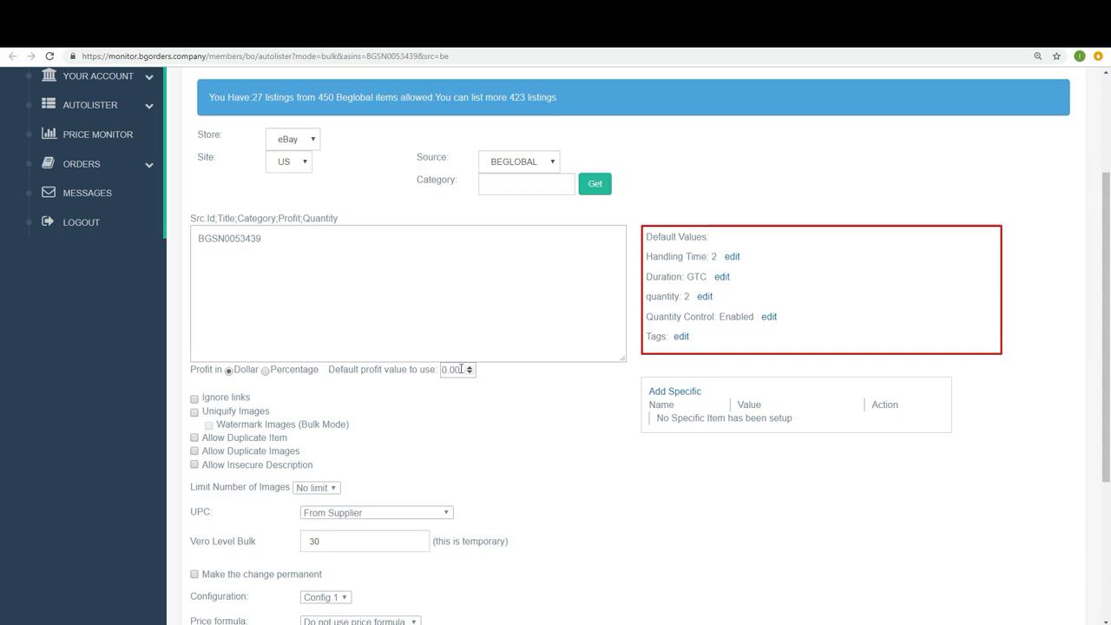
pyautogui.moveTo(462, 369); pyautogui.dragTo(430, 365)
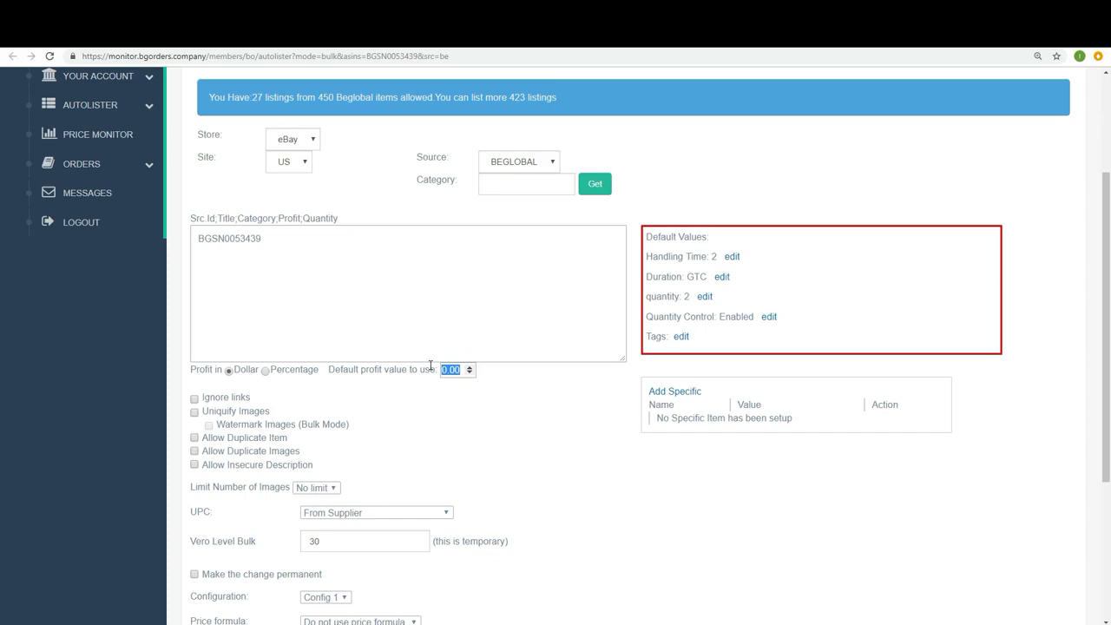
pyautogui.write('3')
pyautogui.click(511, 383)
pyautogui.scroll(-1, 490, 379)
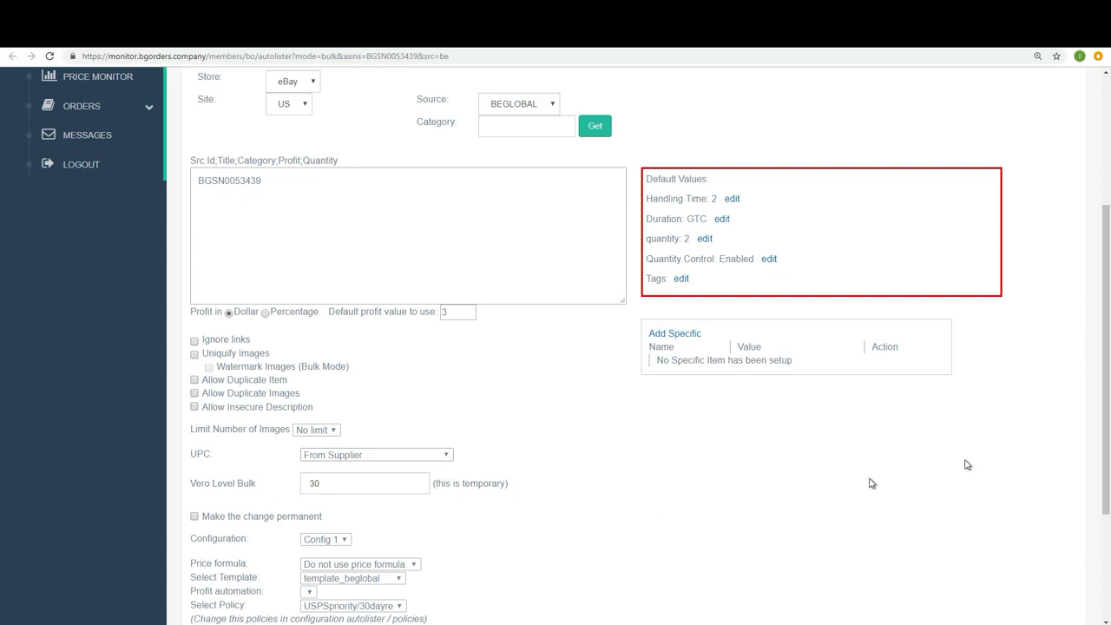
pyautogui.moveTo(1103, 274); pyautogui.dragTo(1100, 358)
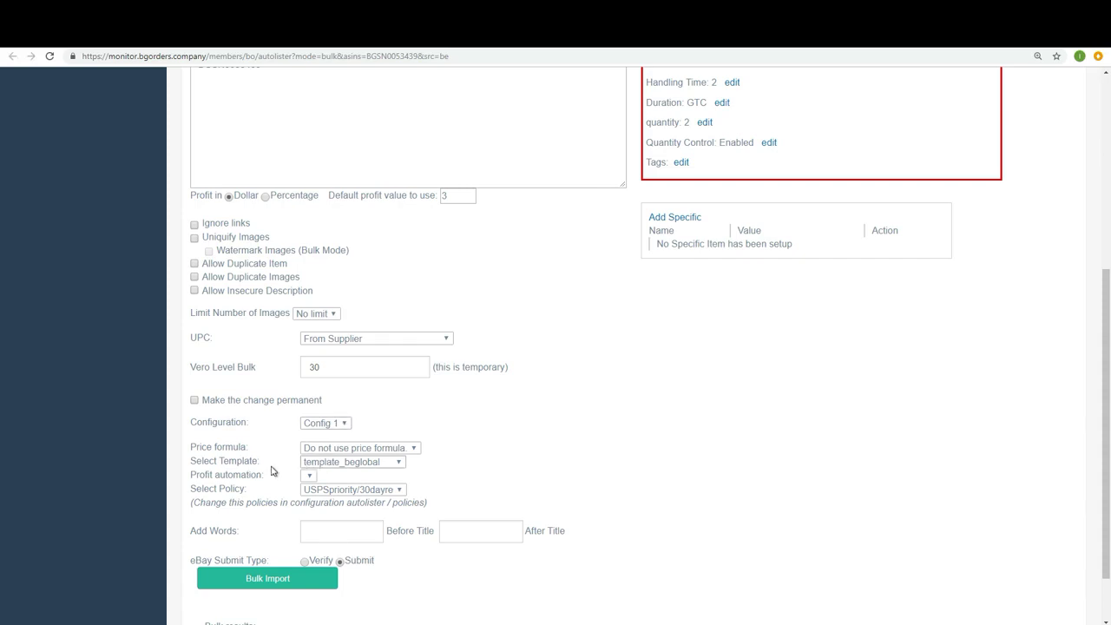
# Pick the Pinkish template instead of template_beglobal for the listing
pyautogui.click(370, 465)
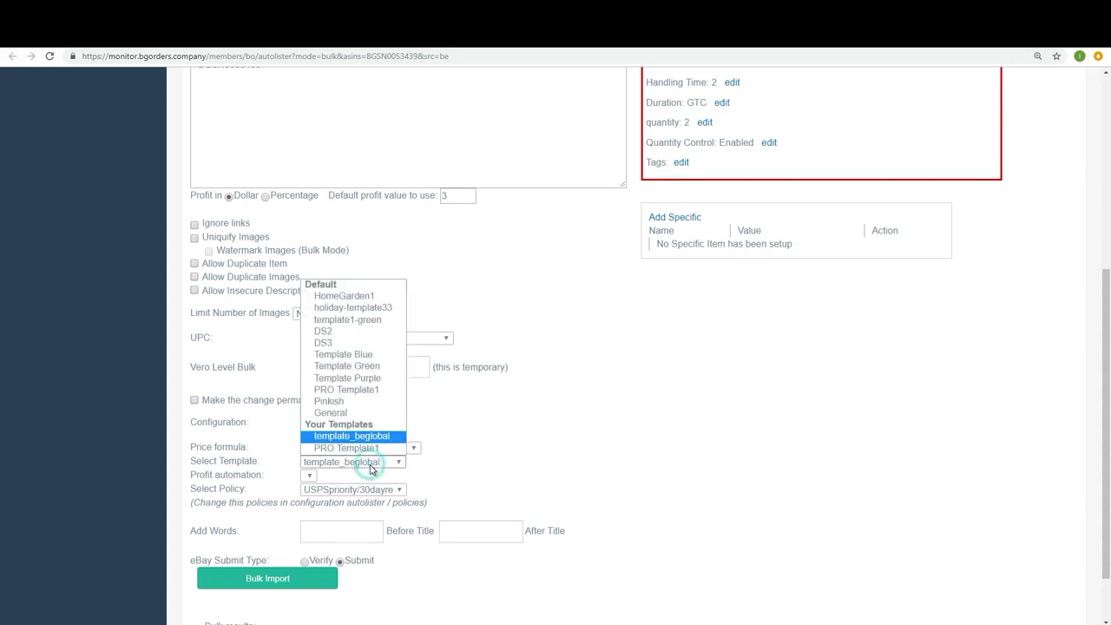
pyautogui.click(355, 403)
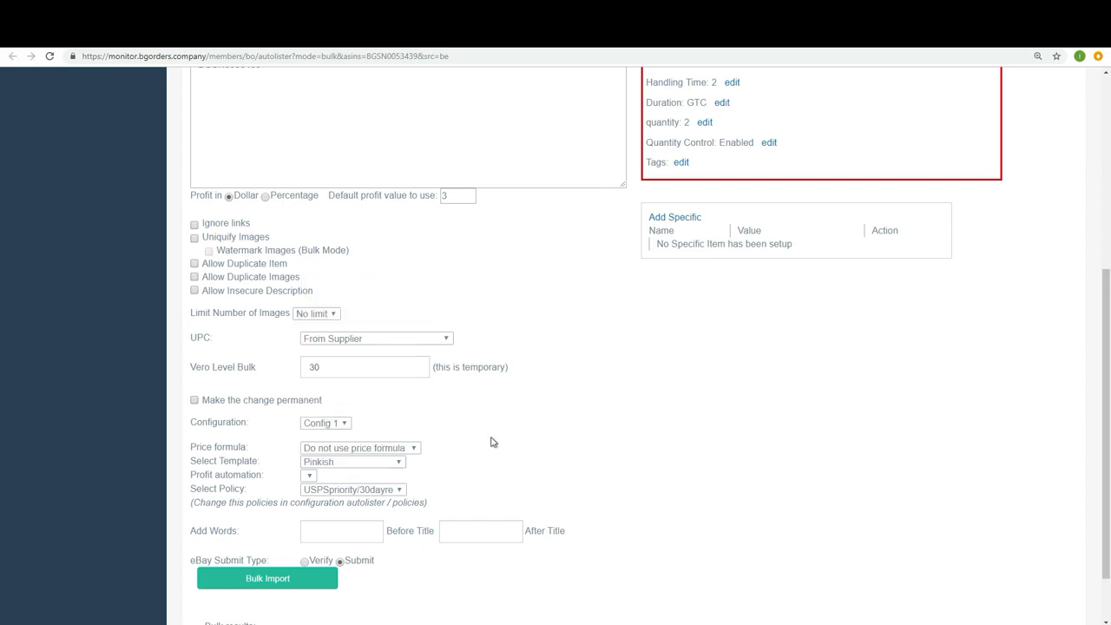
pyautogui.scroll(-1, 492, 441)
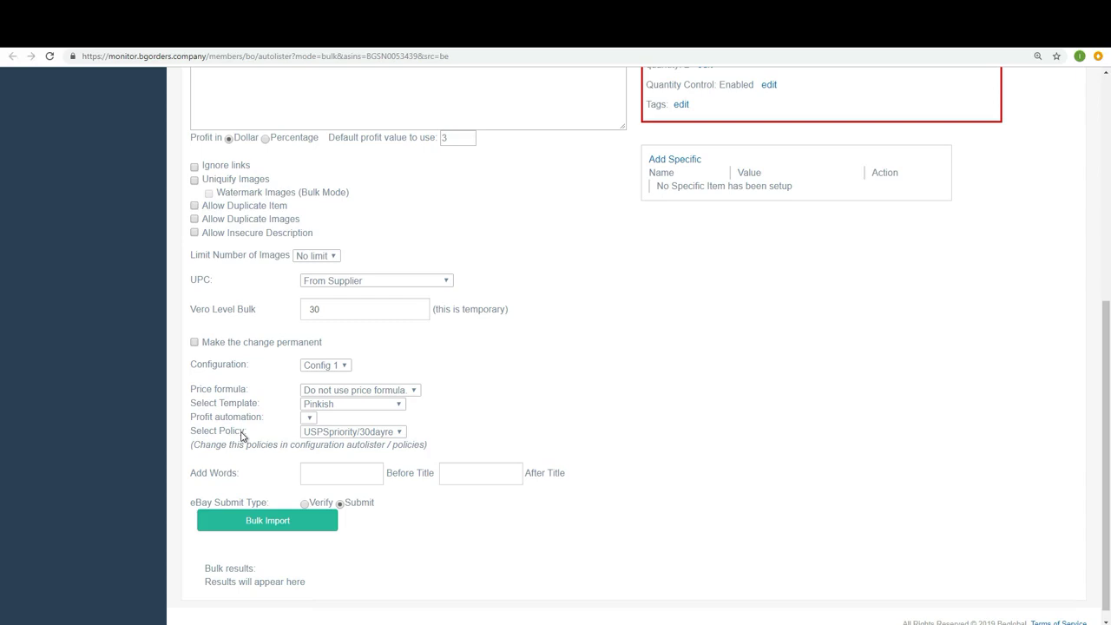
pyautogui.click(325, 432)
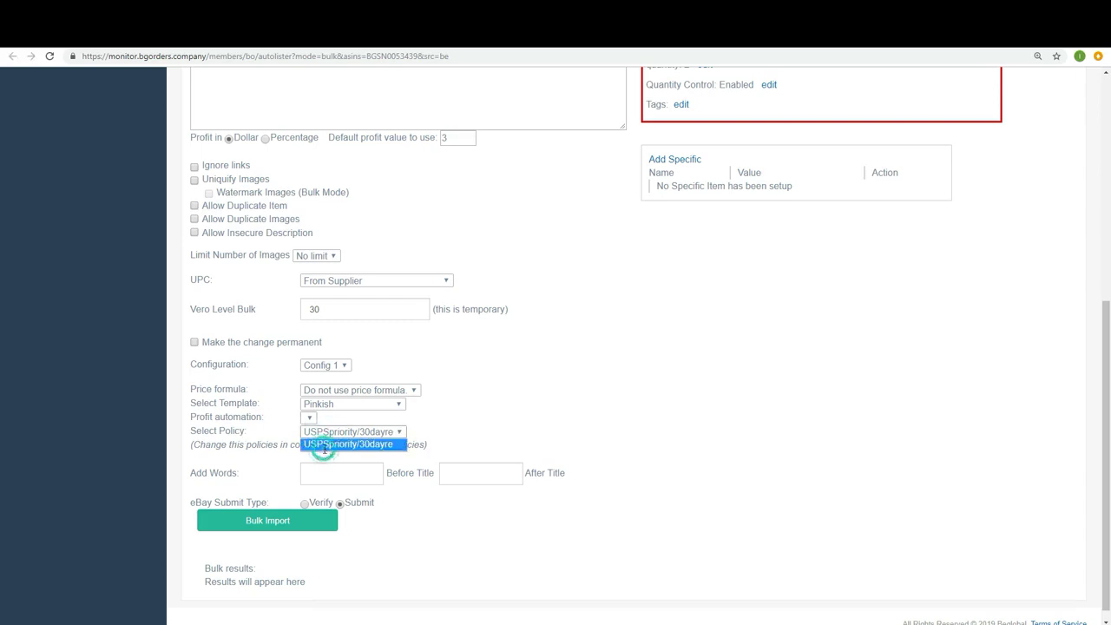
pyautogui.click(325, 446)
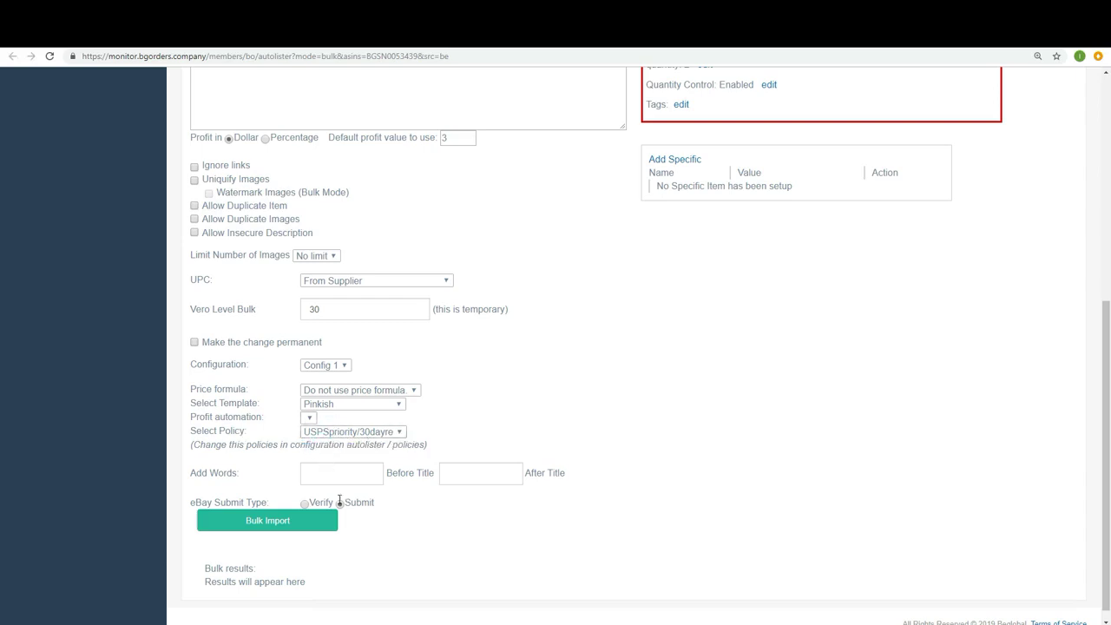
# Bulk Import the gift box to eBay, acknowledge the alerts, and open the live listing
pyautogui.click(300, 530)
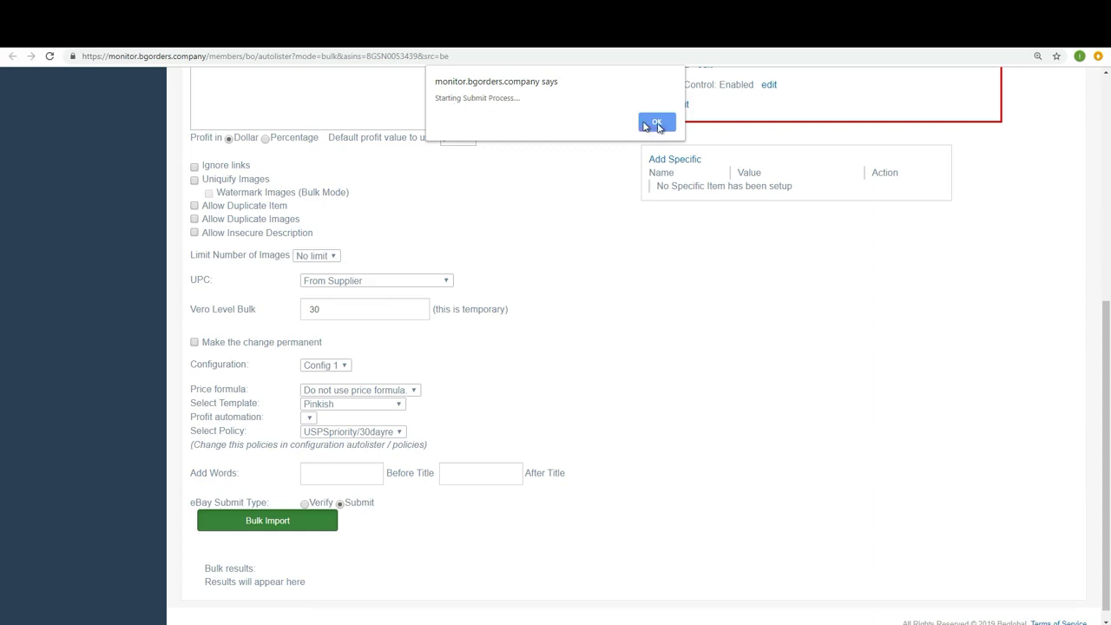
pyautogui.click(658, 123)
pyautogui.click(657, 123)
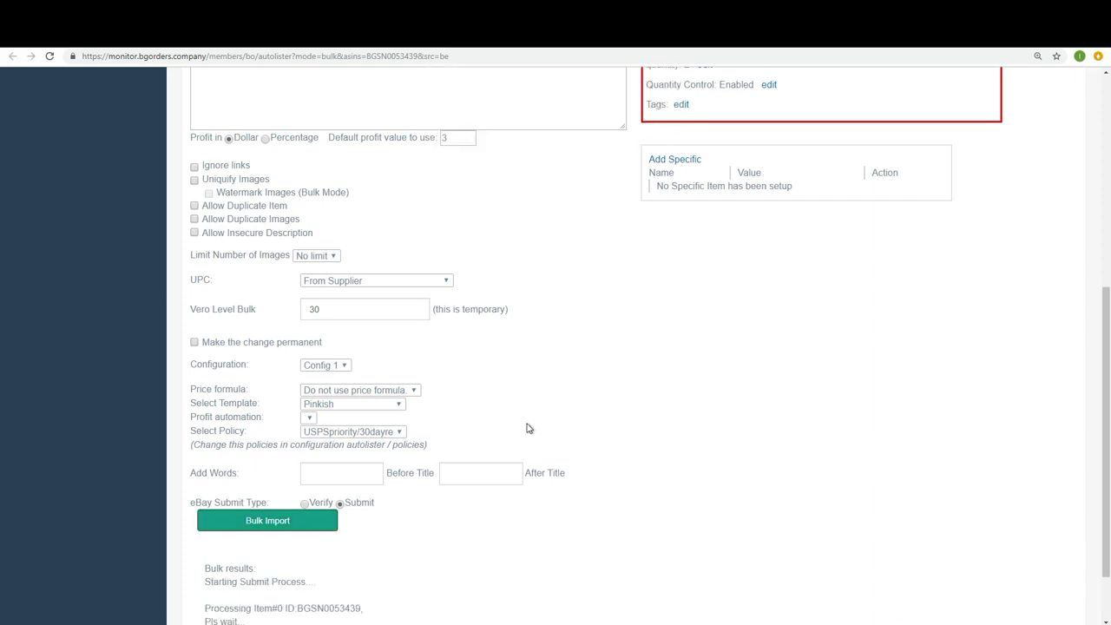
pyautogui.scroll(-1, 416, 546)
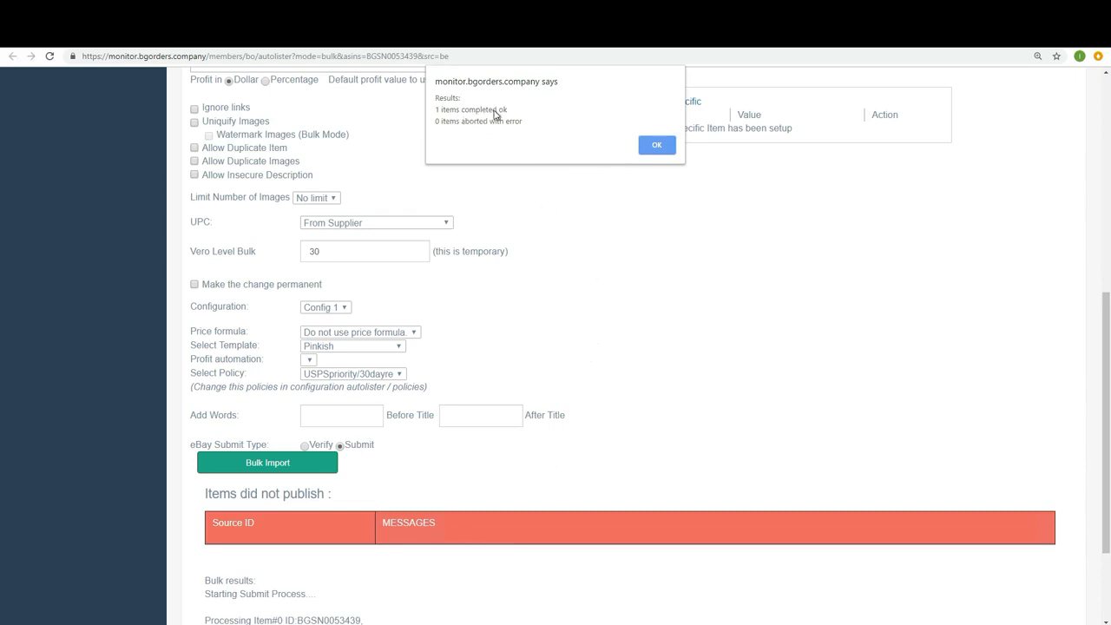
pyautogui.click(657, 149)
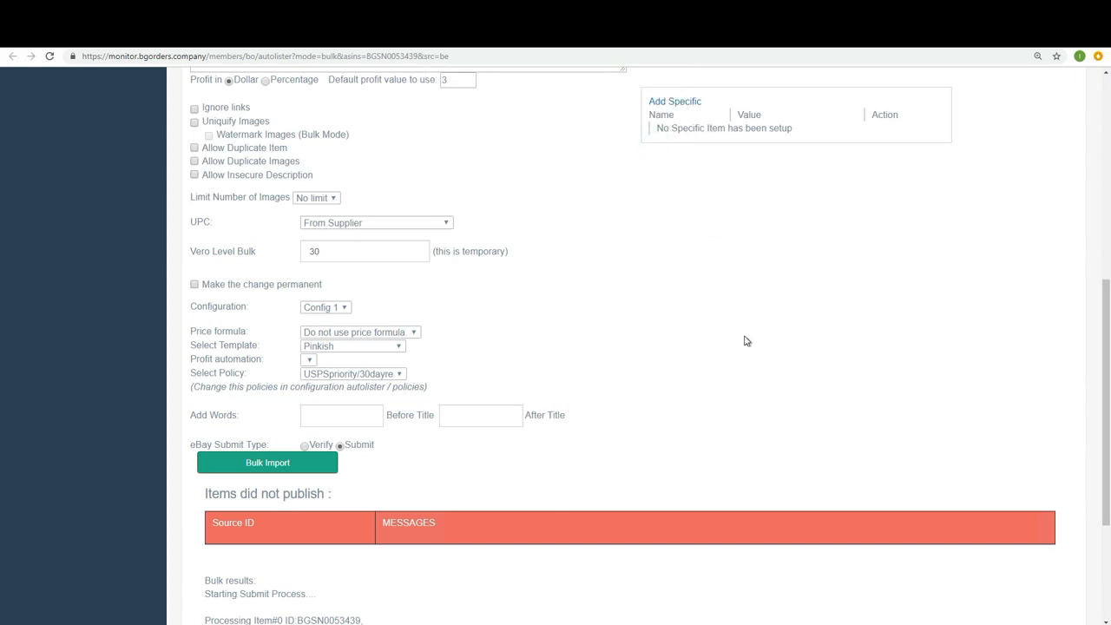
pyautogui.moveTo(1105, 437); pyautogui.dragTo(1106, 533)
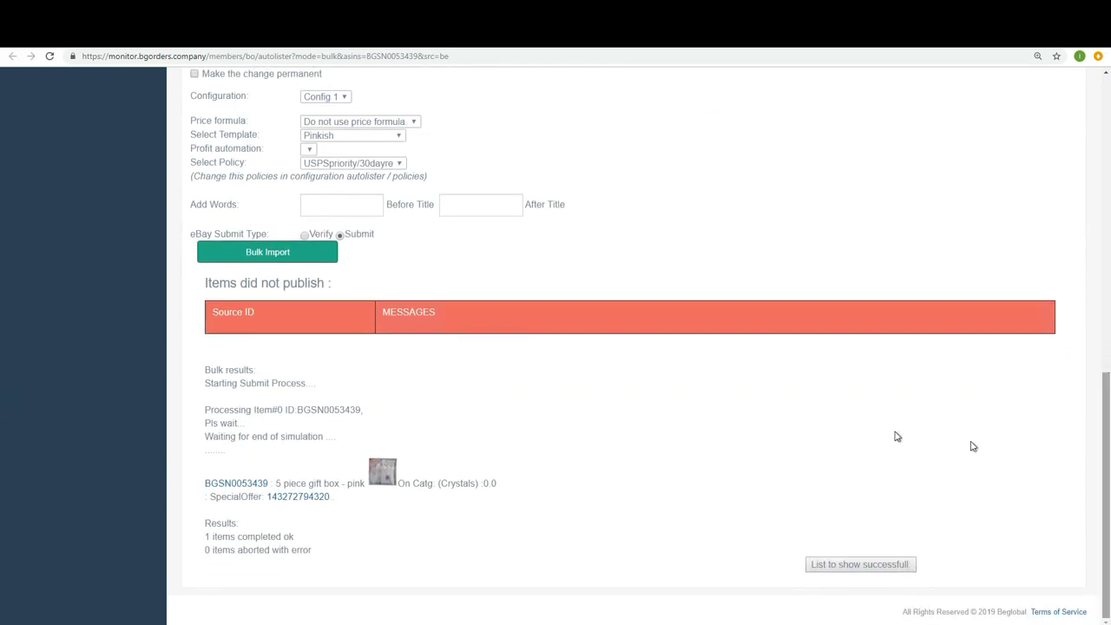
pyautogui.click(313, 502)
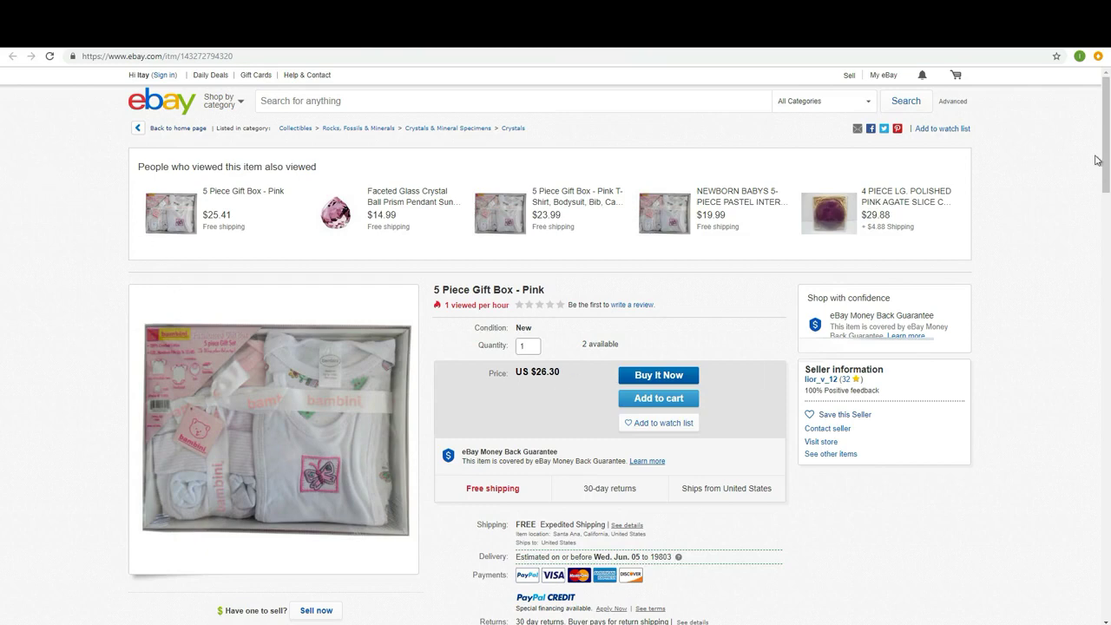
# Open the eBay listing for 5 Piece Gift Box - Pink from its item number link
pyautogui.moveTo(1106, 162); pyautogui.dragTo(1105, 163)
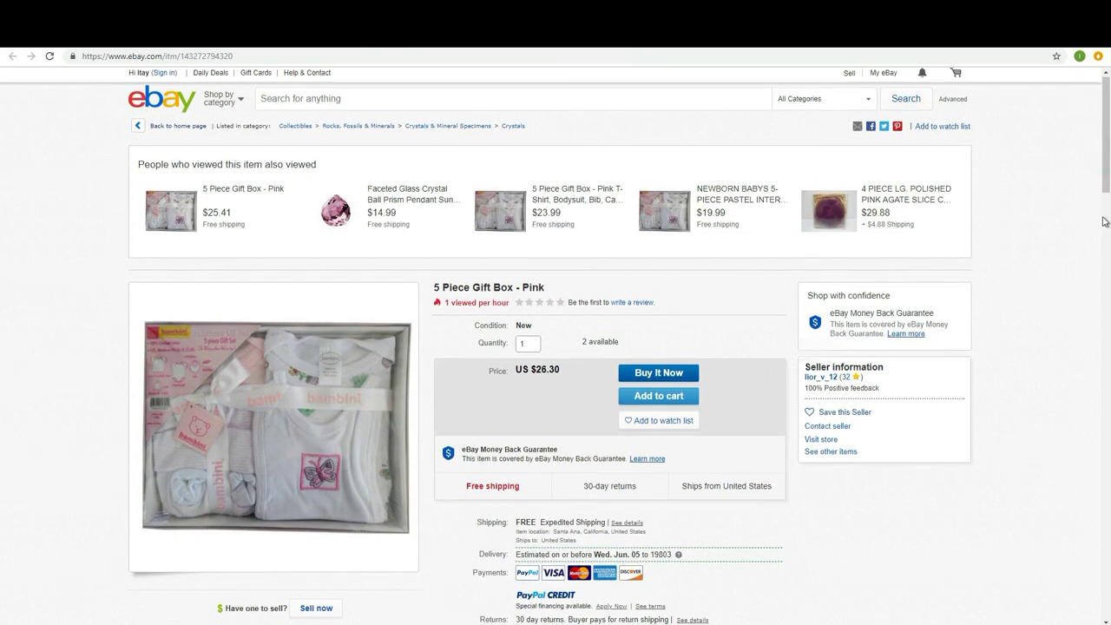
pyautogui.click(1105, 223)
pyautogui.scroll(2, 563, 226)
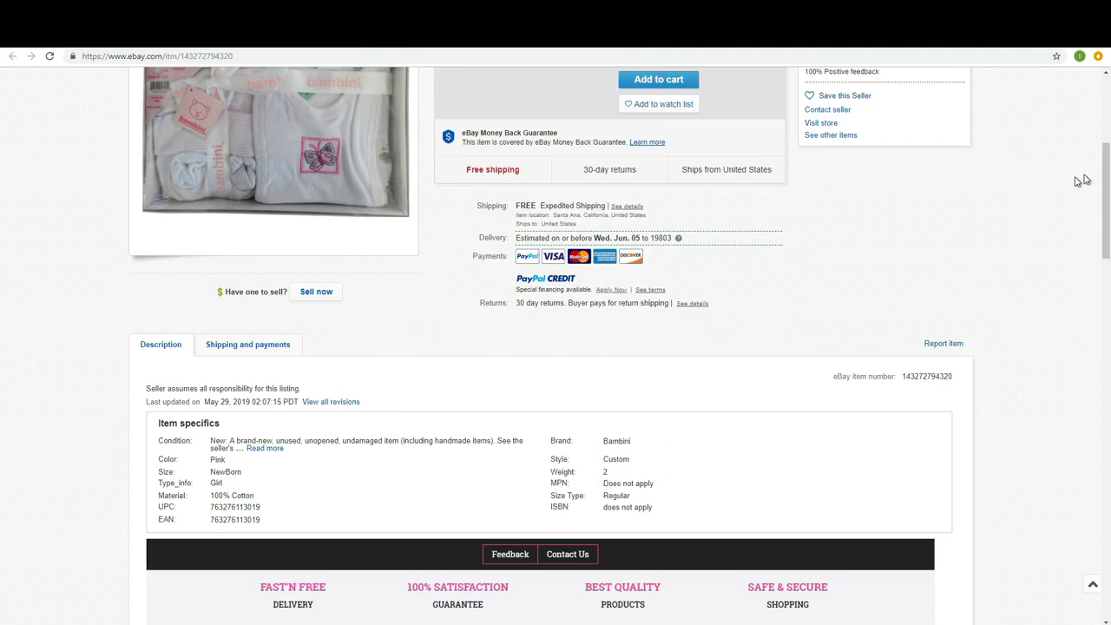
# Scroll down to the Pinkish-template description: 100% Cotton Interlock, Newborn Only, 1 Set Per Box
pyautogui.scroll(-1, 1101, 199)
pyautogui.moveTo(1101, 199); pyautogui.dragTo(1091, 262)
pyautogui.scroll(-1, 1091, 262)
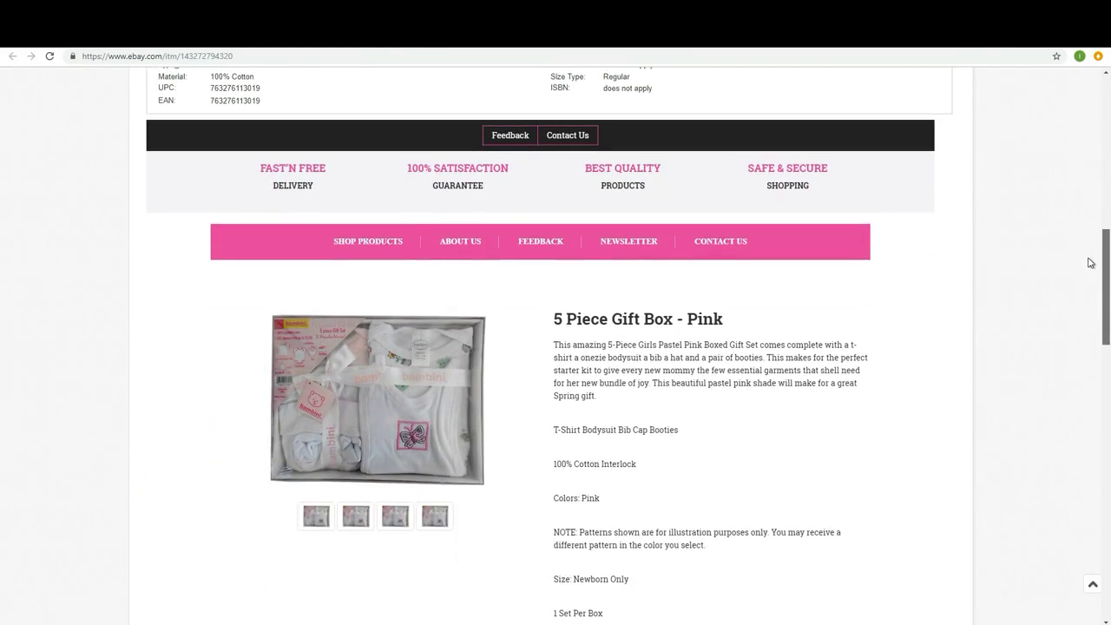
pyautogui.scroll(-3, 1087, 267)
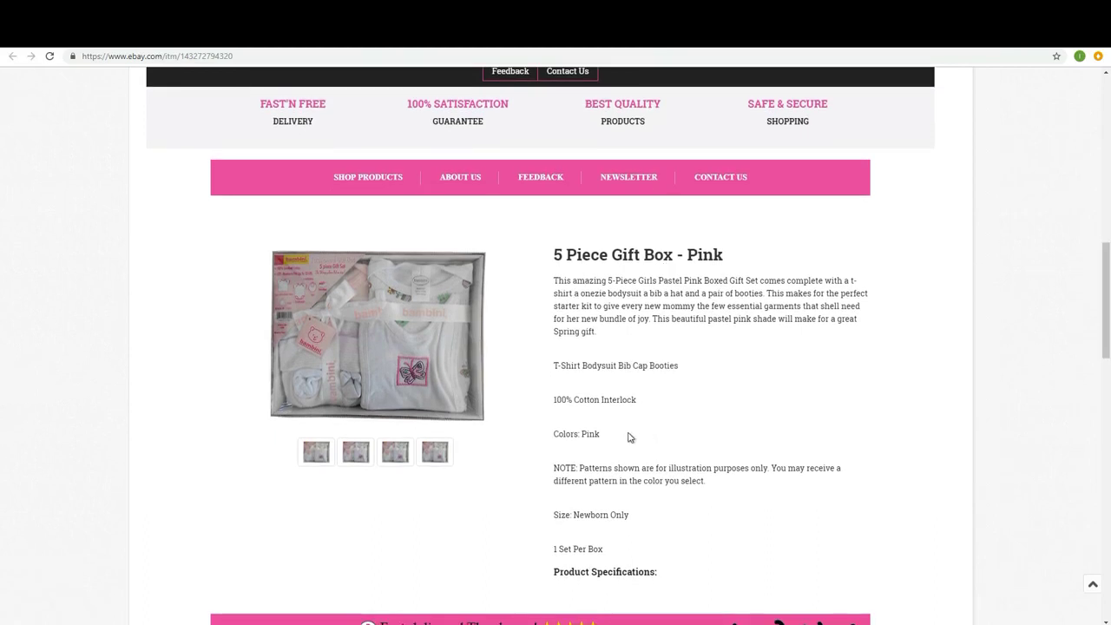
pyautogui.scroll(-3, 1025, 443)
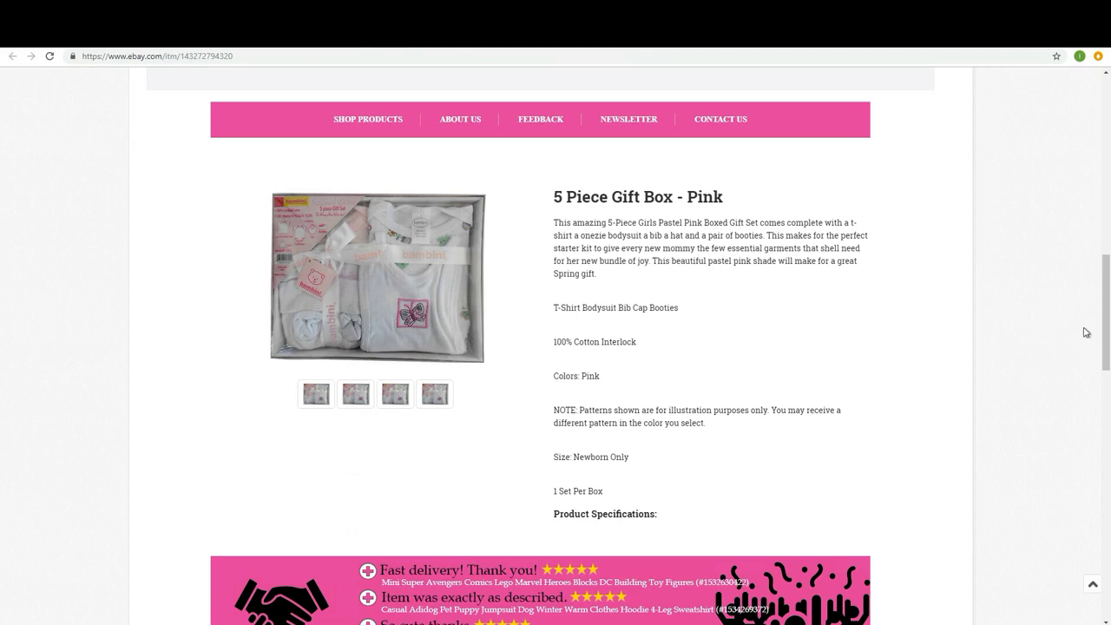
pyautogui.scroll(-3, 1101, 369)
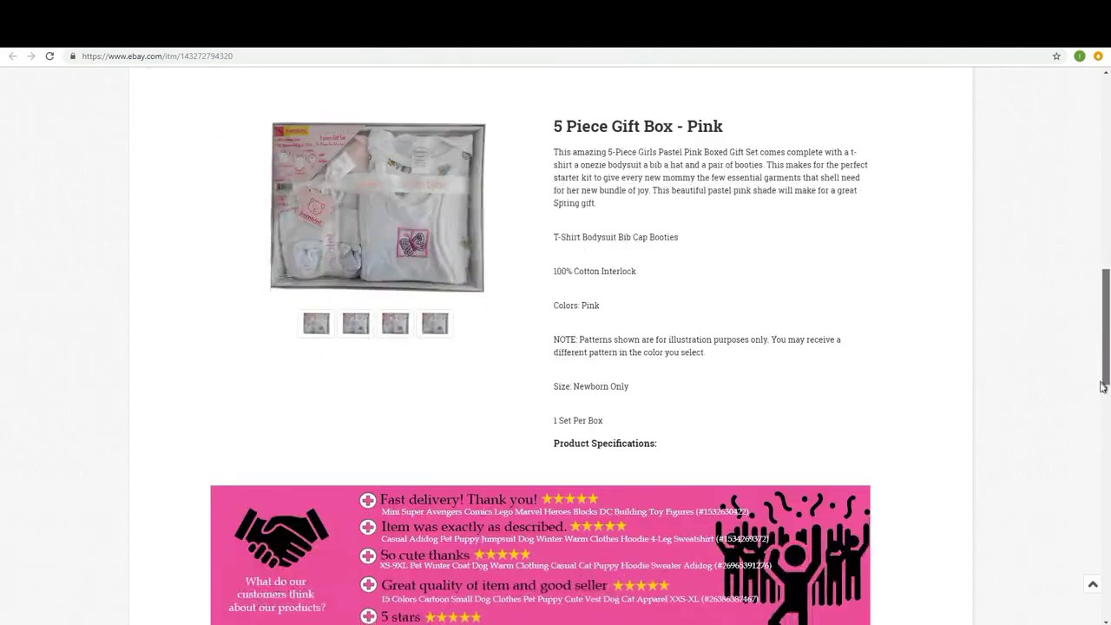
pyautogui.scroll(-3, 1101, 404)
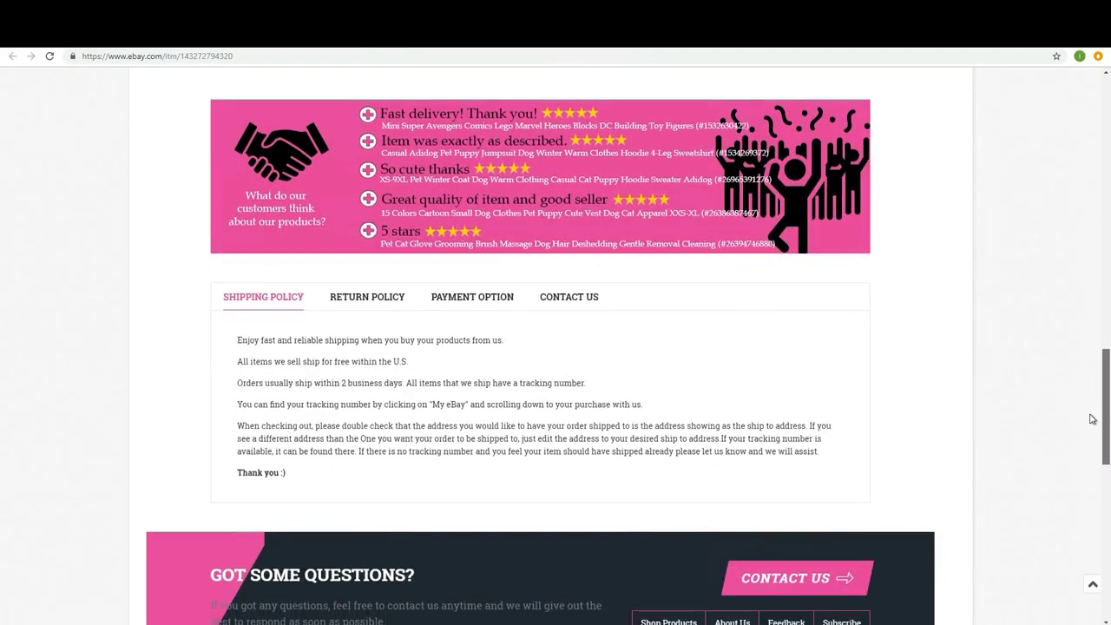
pyautogui.click(337, 257)
pyautogui.click(472, 257)
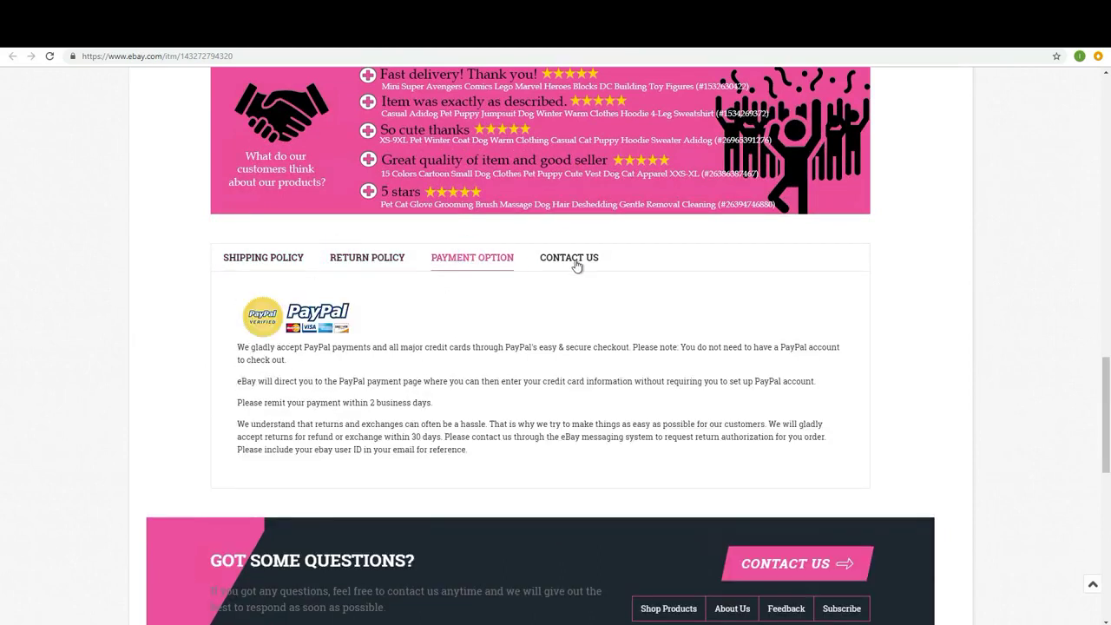
pyautogui.click(575, 259)
pyautogui.moveTo(276, 260); pyautogui.dragTo(283, 261)
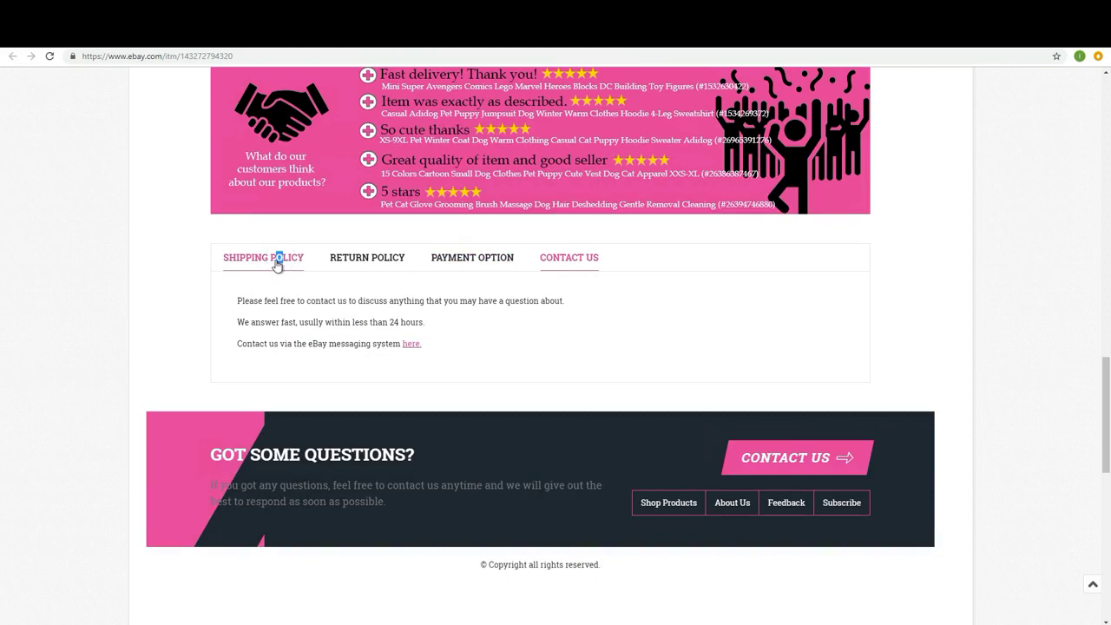
pyautogui.click(1109, 428)
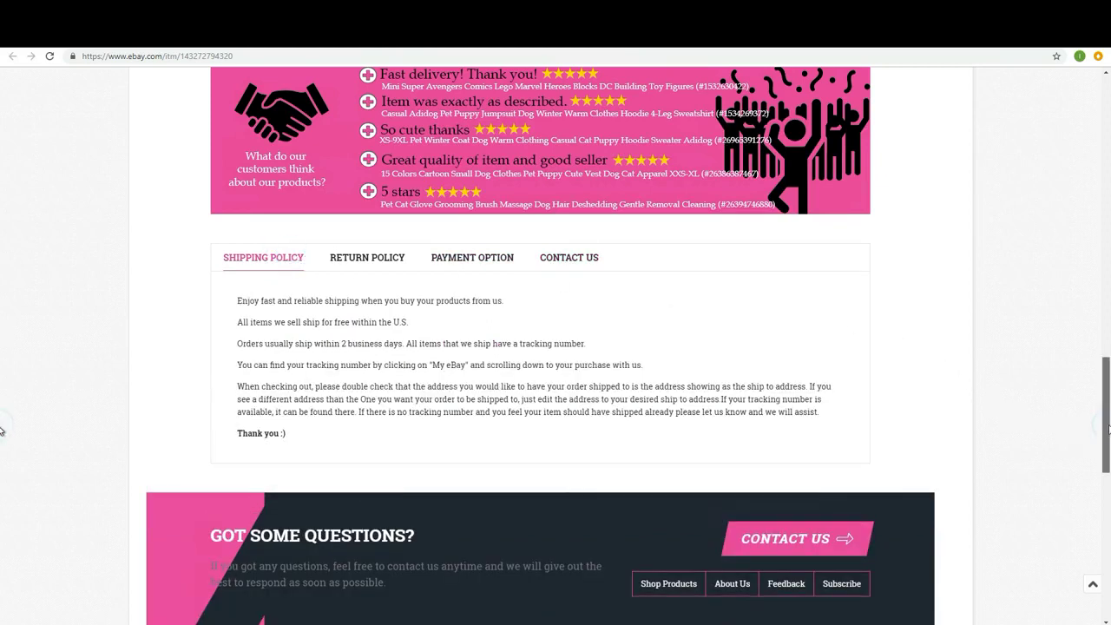
pyautogui.scroll(-2, 1104, 460)
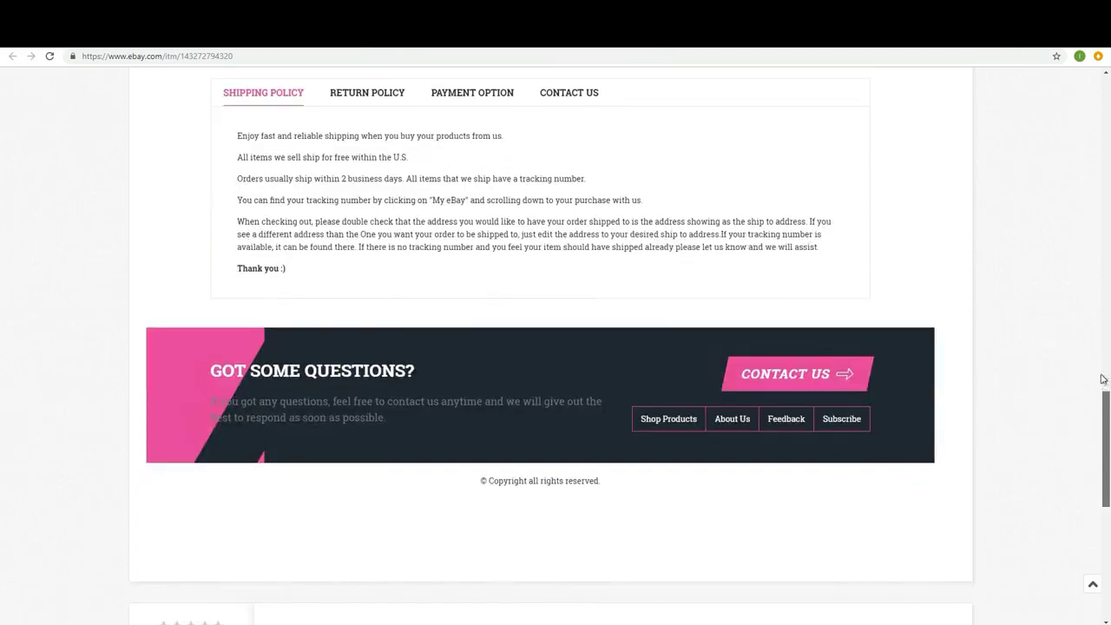
pyautogui.scroll(1, 1104, 335)
pyautogui.scroll(8, 1103, 335)
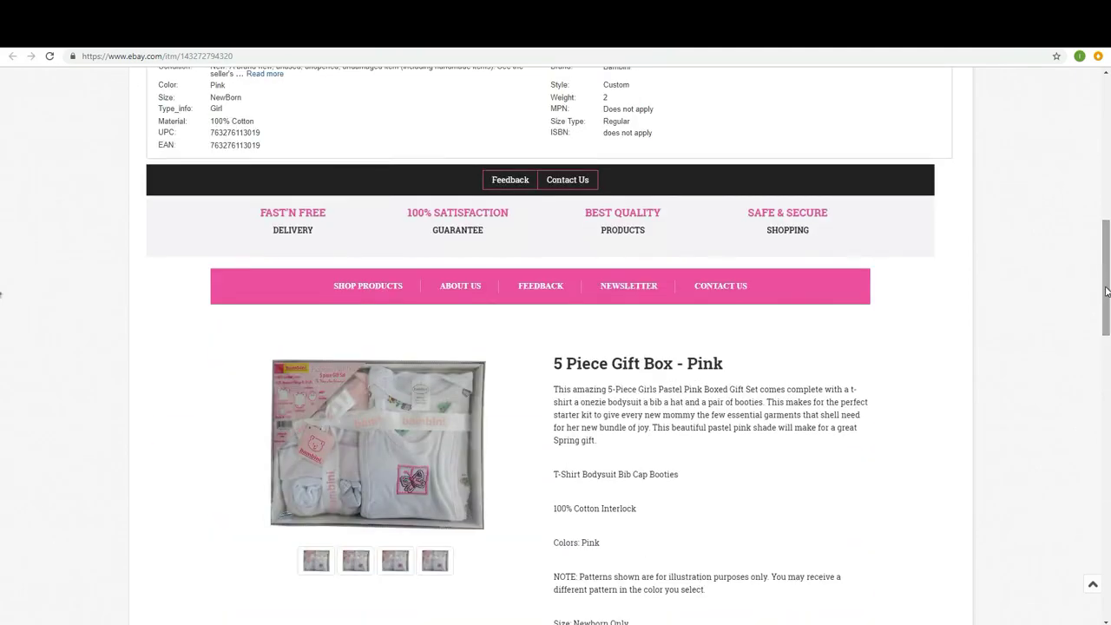
# Scroll back to the listing header showing the US $26.30 price, New condition, 2 available
pyautogui.moveTo(1107, 291); pyautogui.dragTo(1108, 208)
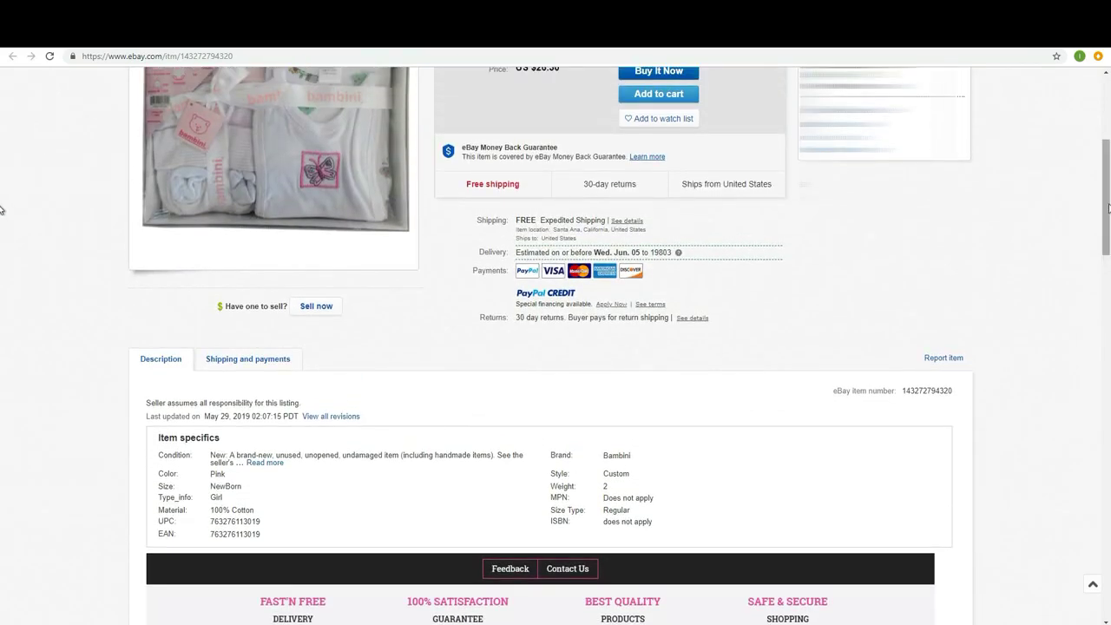
pyautogui.scroll(4, 0, 202)
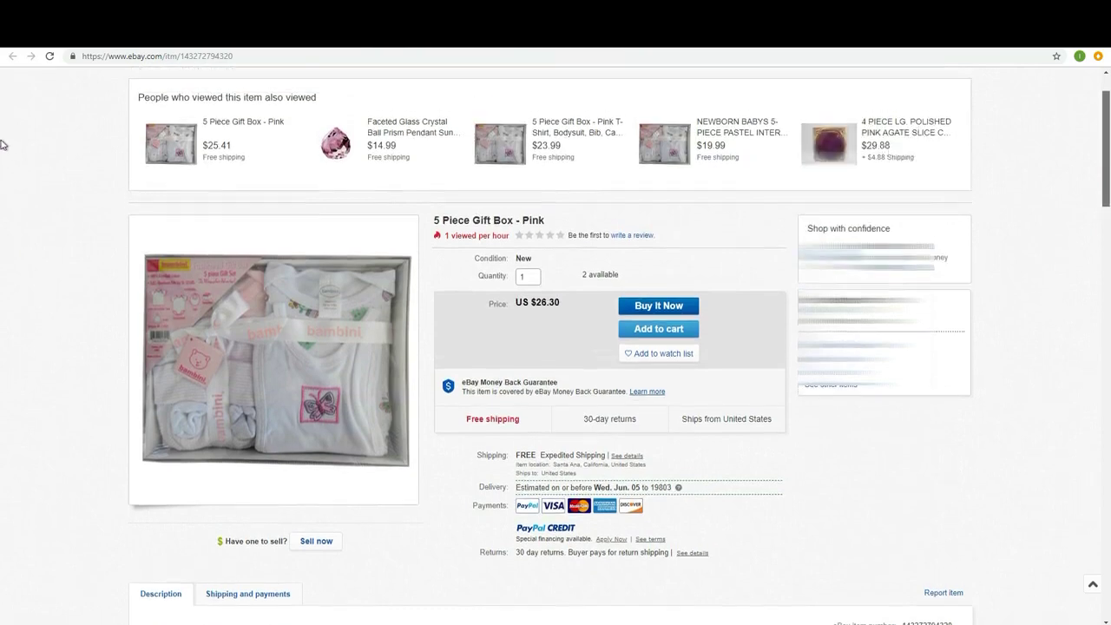